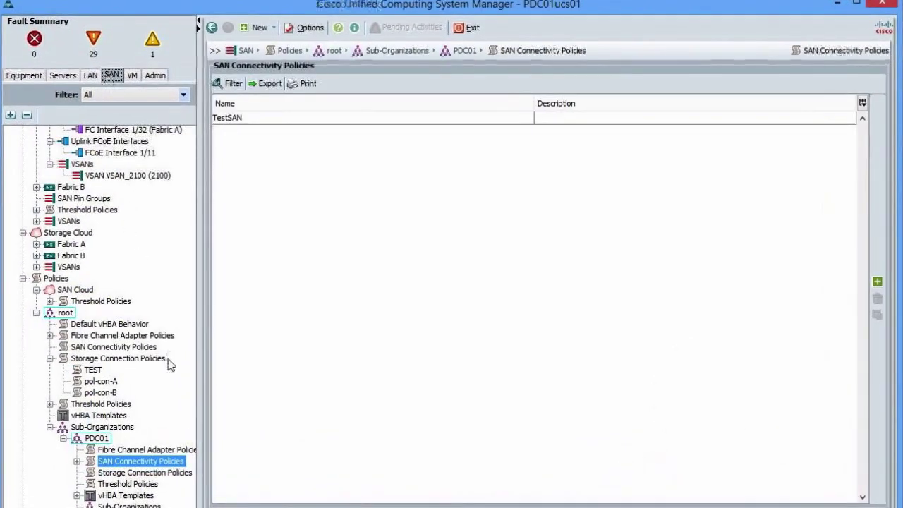
Show PDC01's empty storage connection policy list and start creating a new policy.
scroll(169, 364, "down", 2)
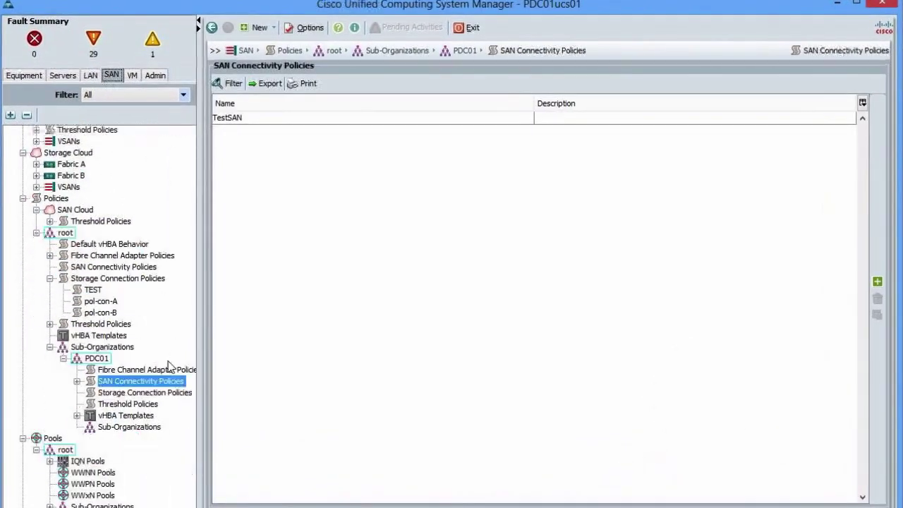
left_click(121, 395)
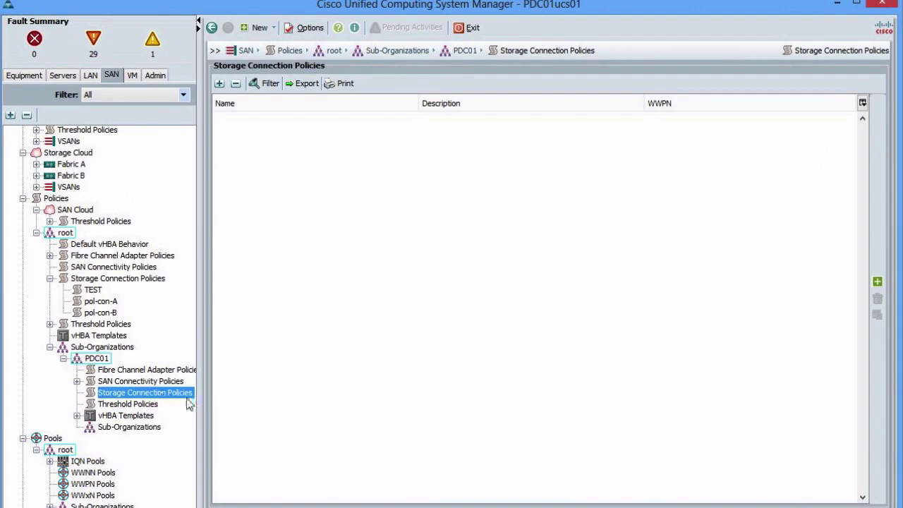
scroll(189, 402, "up", 7)
scroll(186, 397, "down", 7)
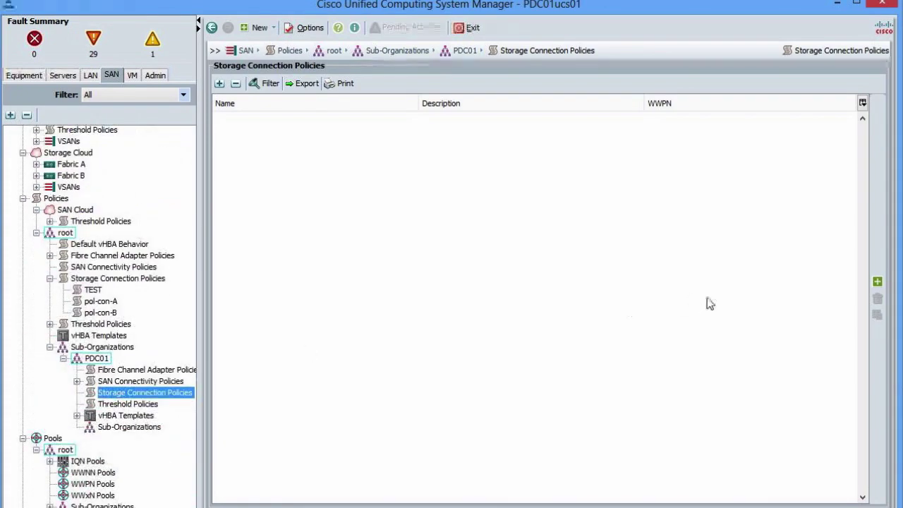
left_click(877, 282)
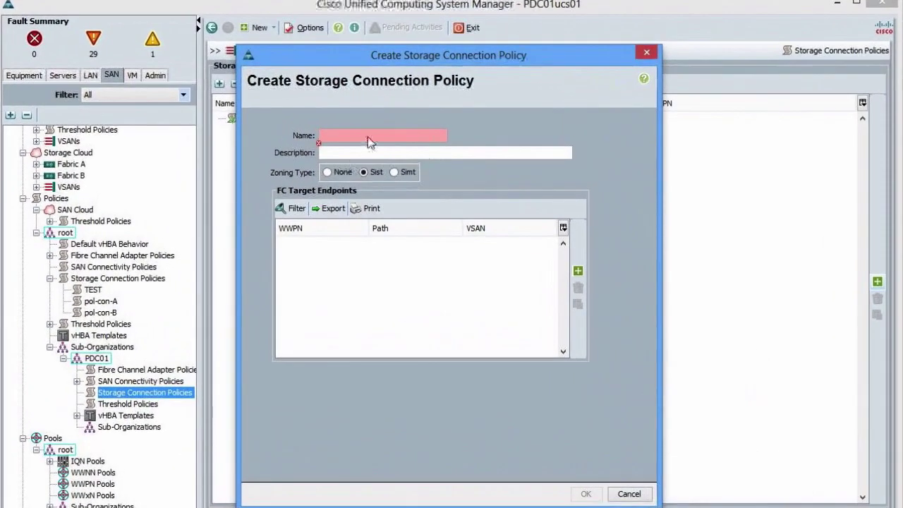
Name the new policy NetApp_Connect to fit the 16-character limit, keeping Sist zoning.
left_click(368, 139)
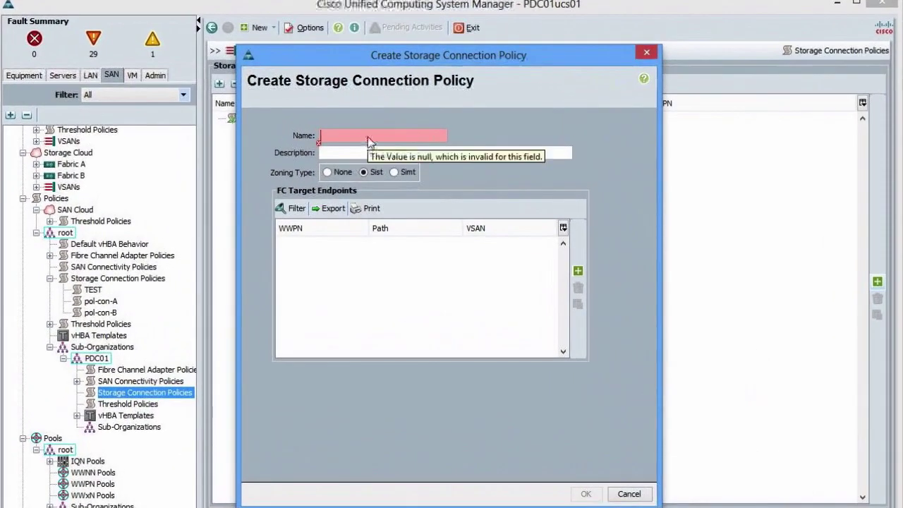
type("NetApp")
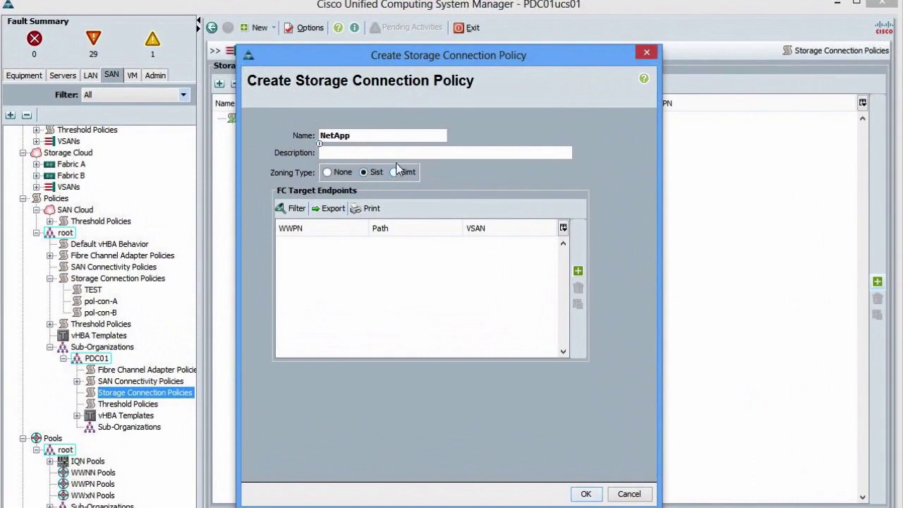
type("_Connection")
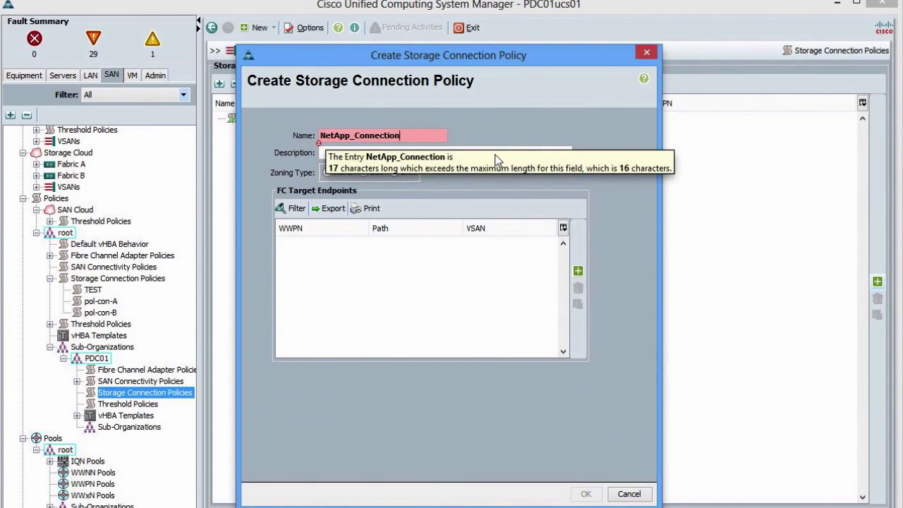
key("BackSpace")
key("BackSpace")
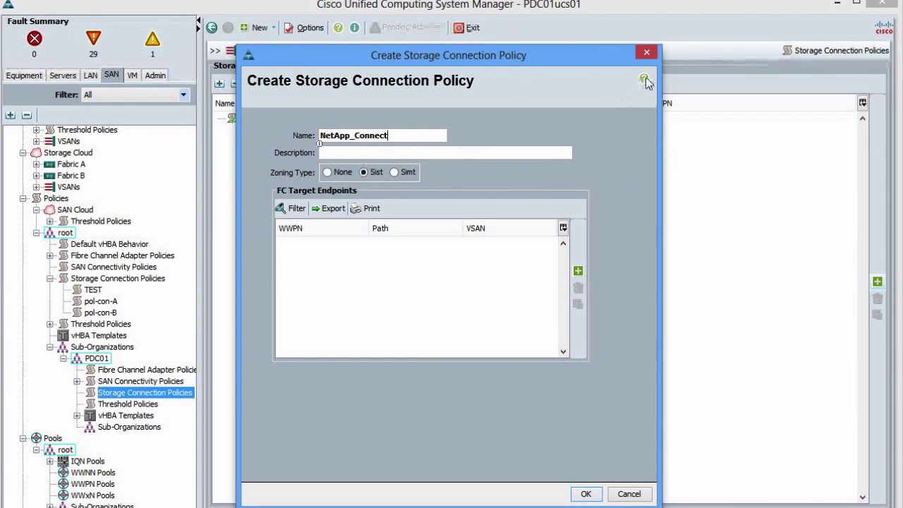
left_click(644, 79)
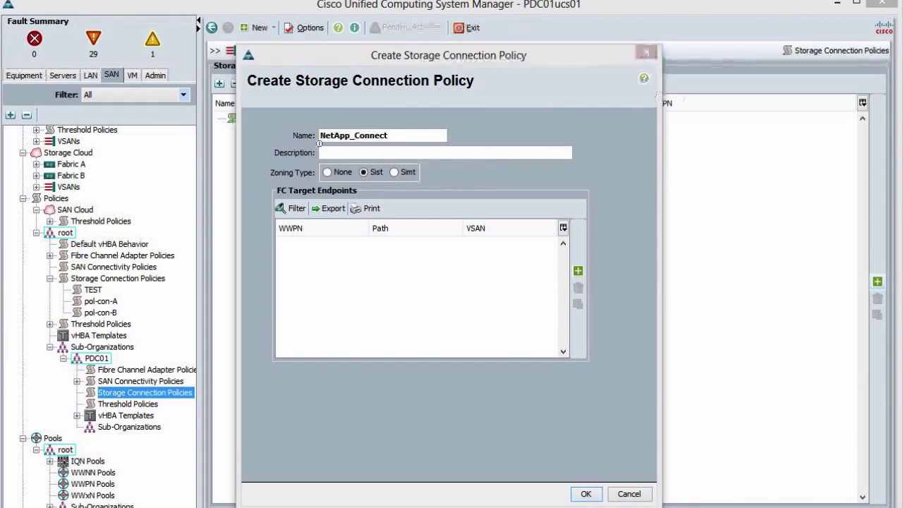
Read the help topic's Zoning Type descriptions for None and Single Initiator Single Target.
left_click(643, 79)
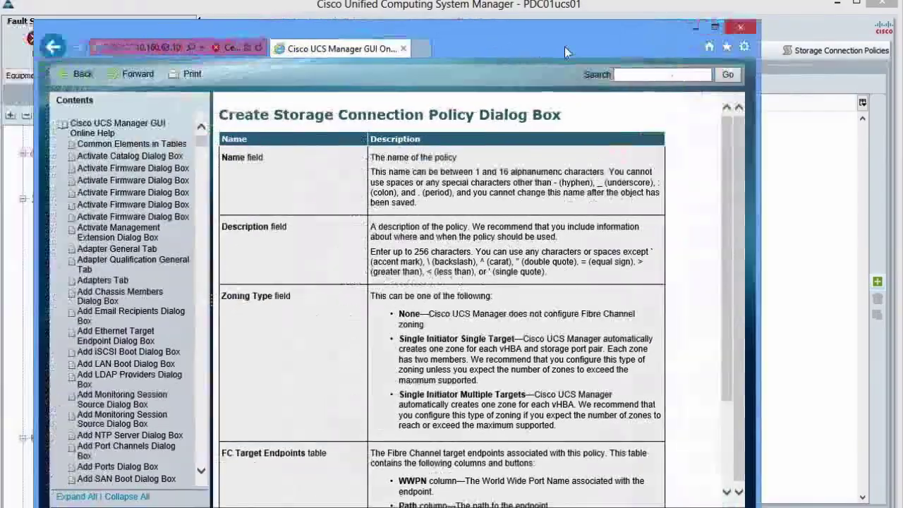
left_click_drag(564, 47, 588, 43)
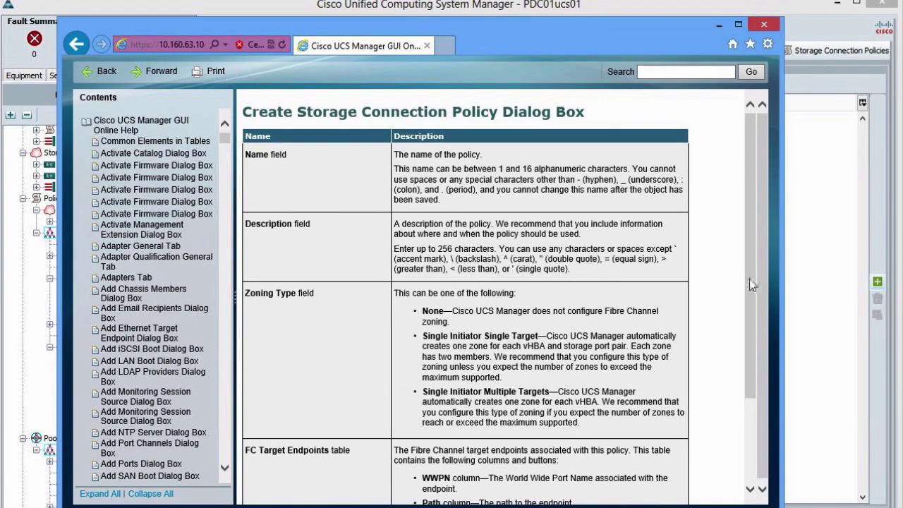
left_click_drag(752, 284, 757, 366)
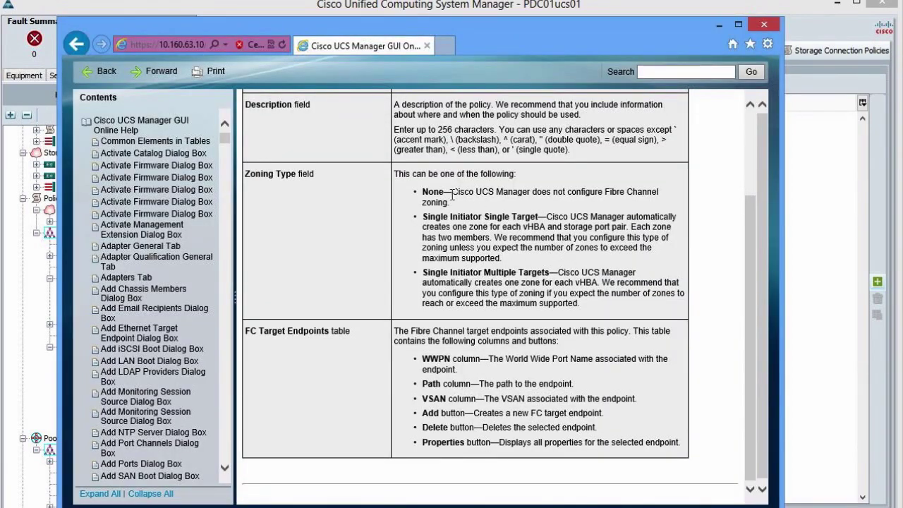
left_click_drag(452, 203, 471, 204)
left_click(423, 198)
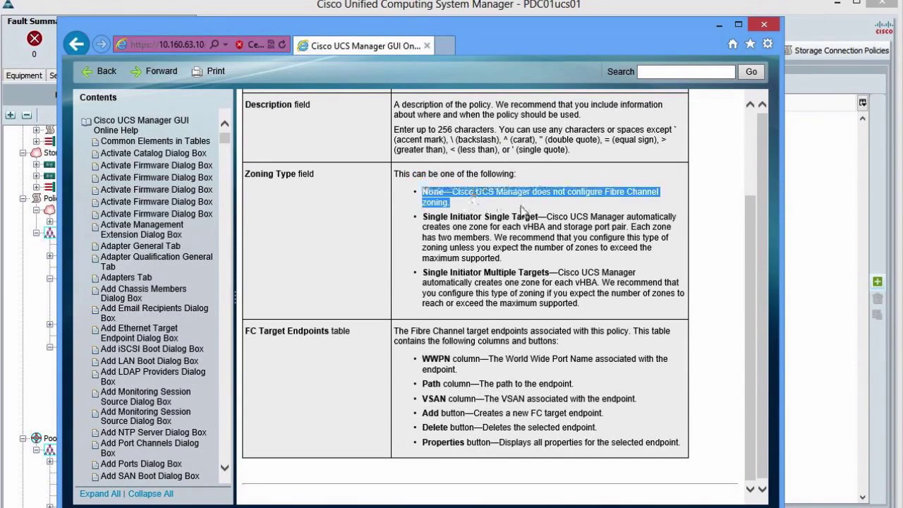
left_click(520, 206)
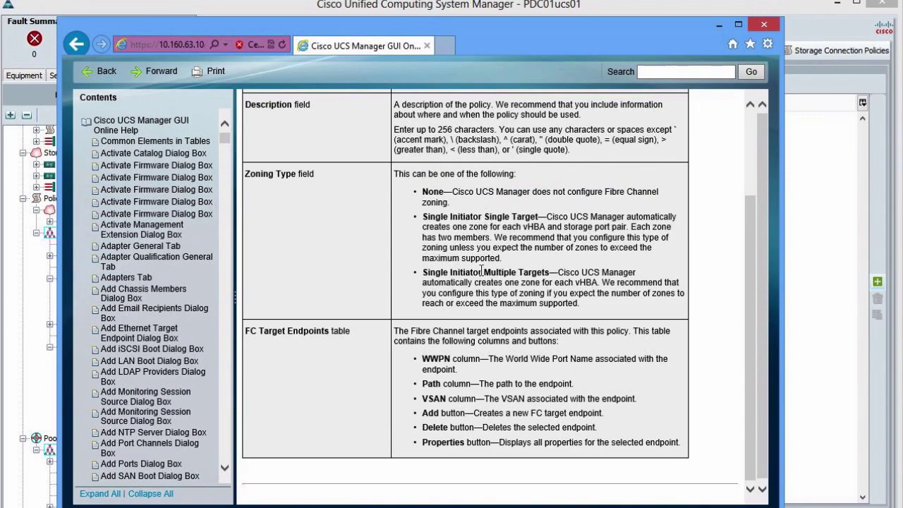
double_click(433, 217)
double_click(465, 216)
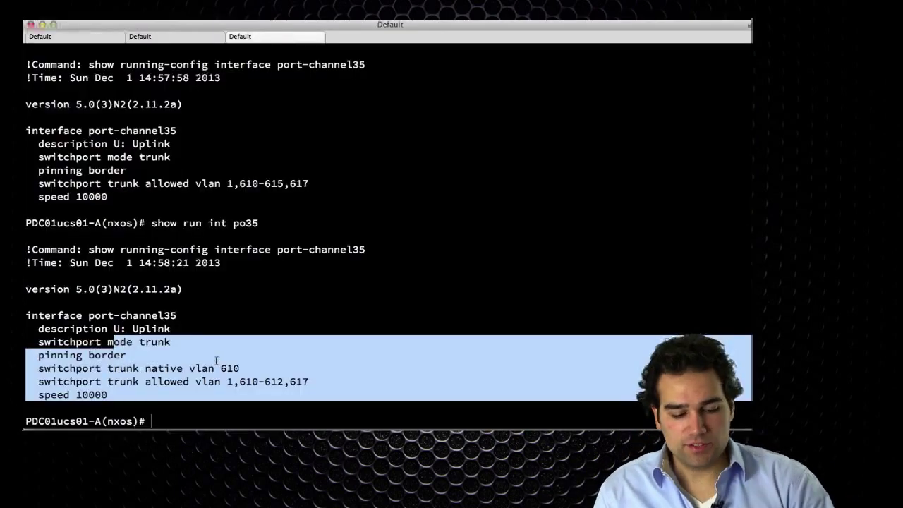
Review VSAN 2100's active zoneset, marking PDC01FI01-0A and fcid 0x810060 in each ESX zone.
left_click(178, 37)
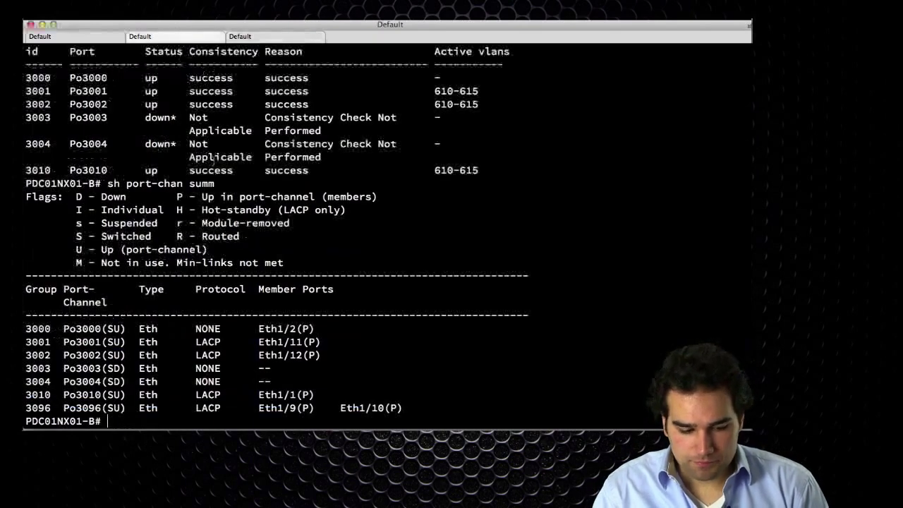
key("super+1")
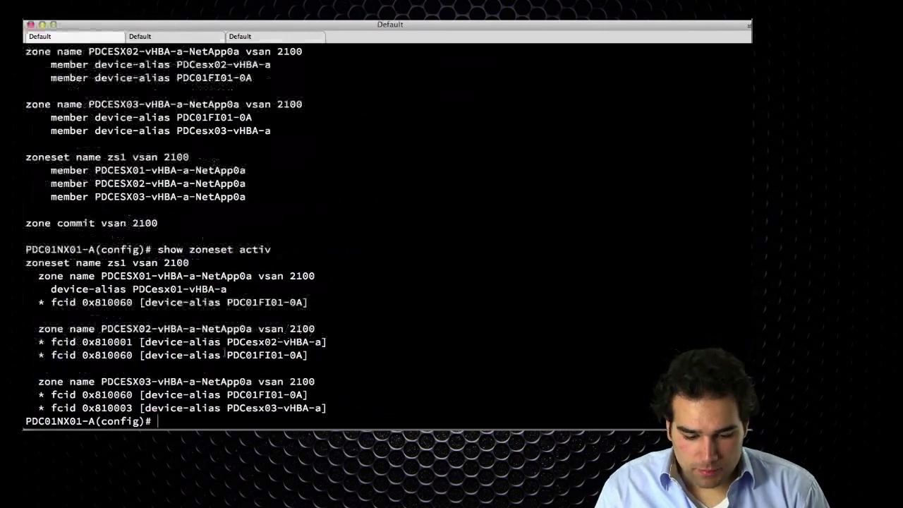
left_click_drag(308, 395, 51, 395)
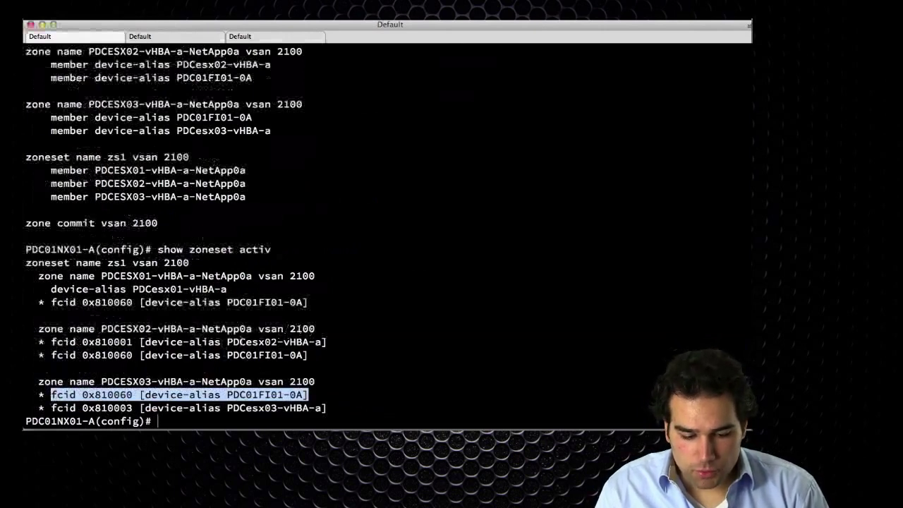
left_click_drag(310, 354, 51, 341)
left_click(220, 339)
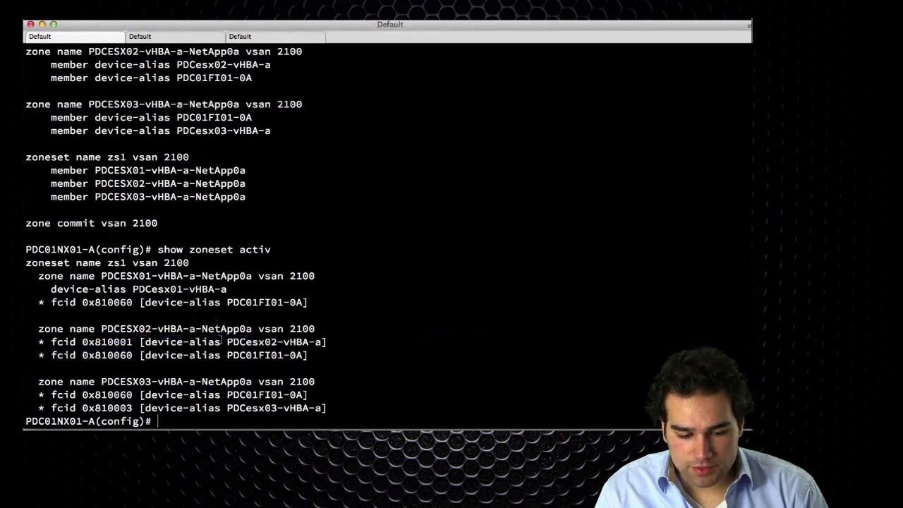
double_click(103, 355)
double_click(109, 394)
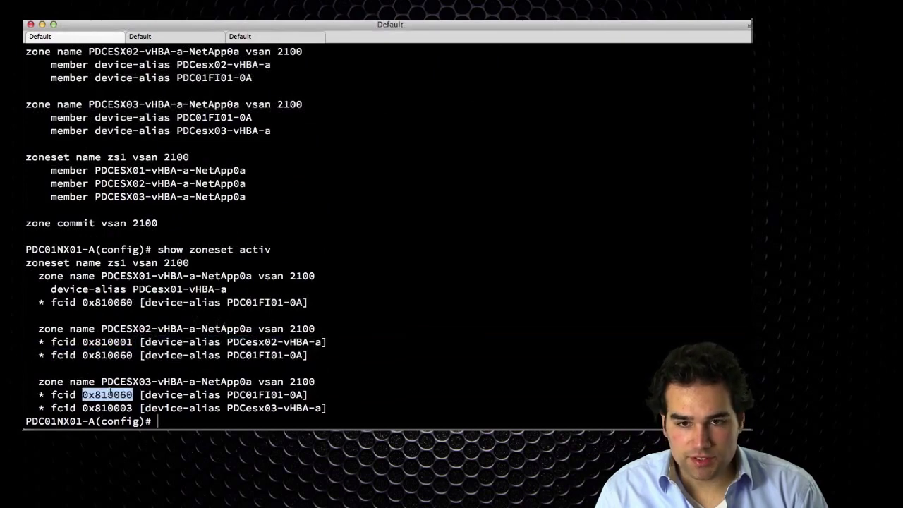
double_click(110, 302)
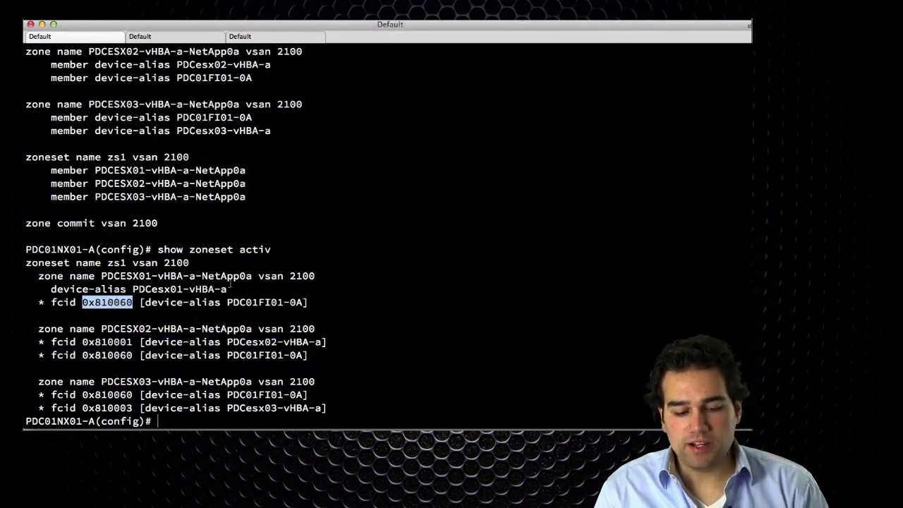
left_click(266, 277)
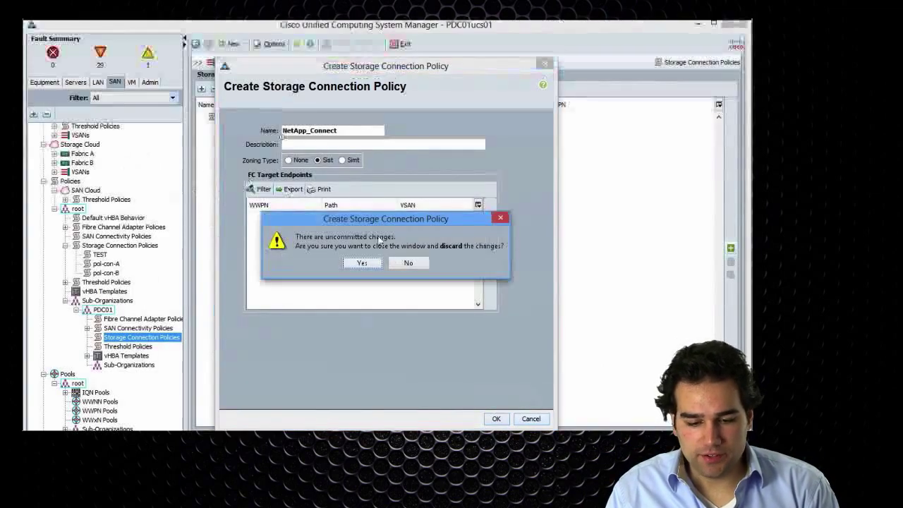
Discard the unfinished policy and review Fabric Interconnect A's FC Zone Count of 0 of 8000.
left_click(360, 263)
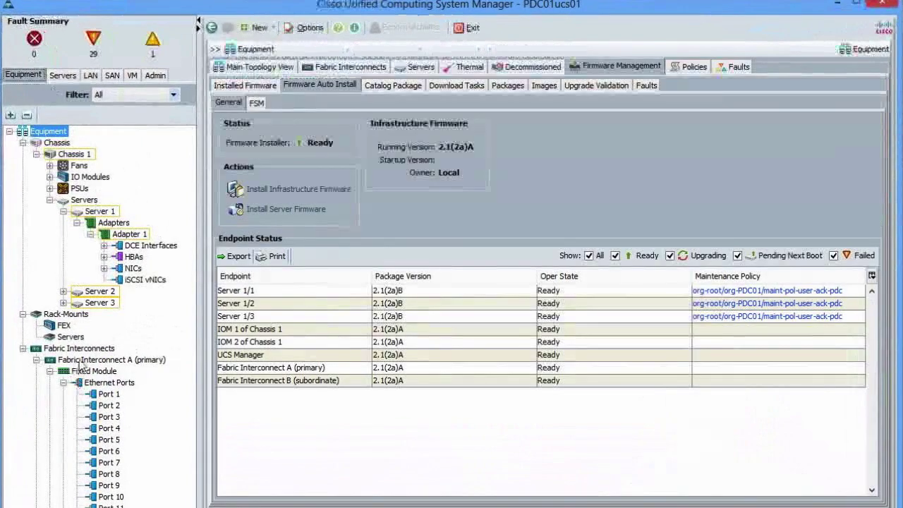
left_click(81, 361)
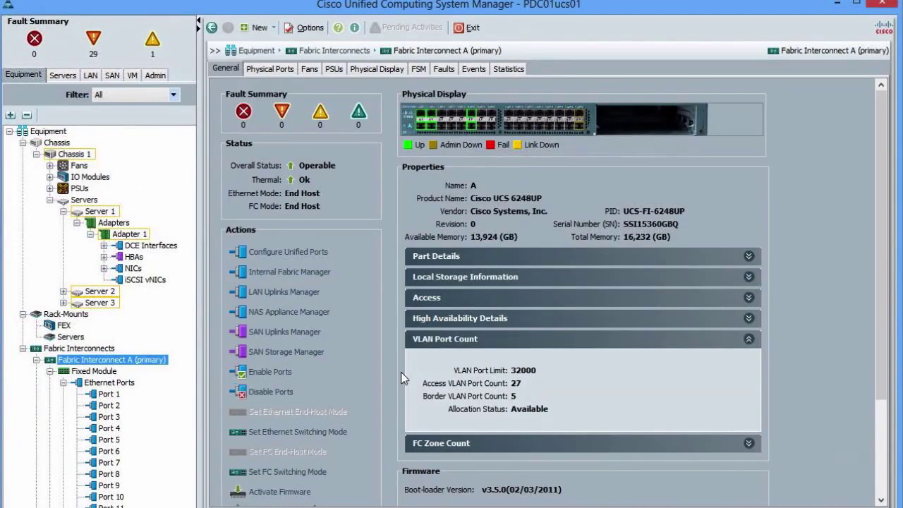
left_click(492, 444)
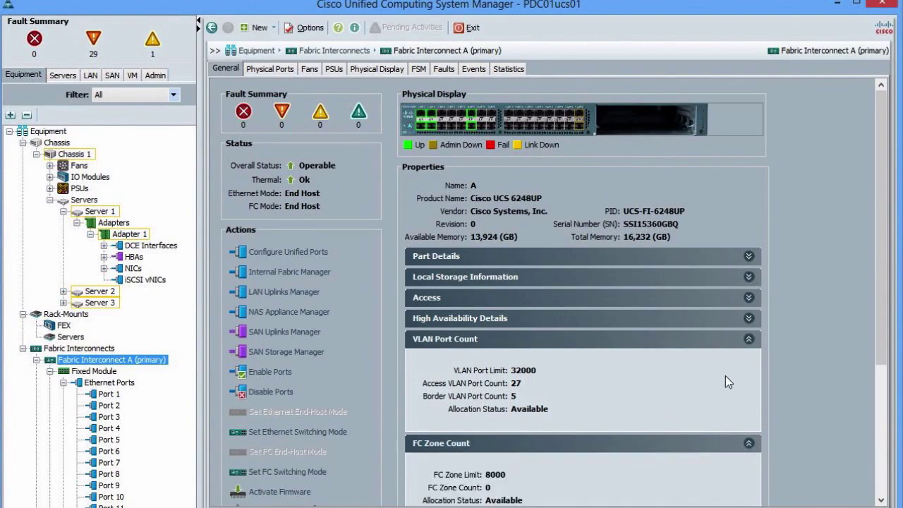
scroll(728, 380, "down", 1)
scroll(726, 380, "down", 1)
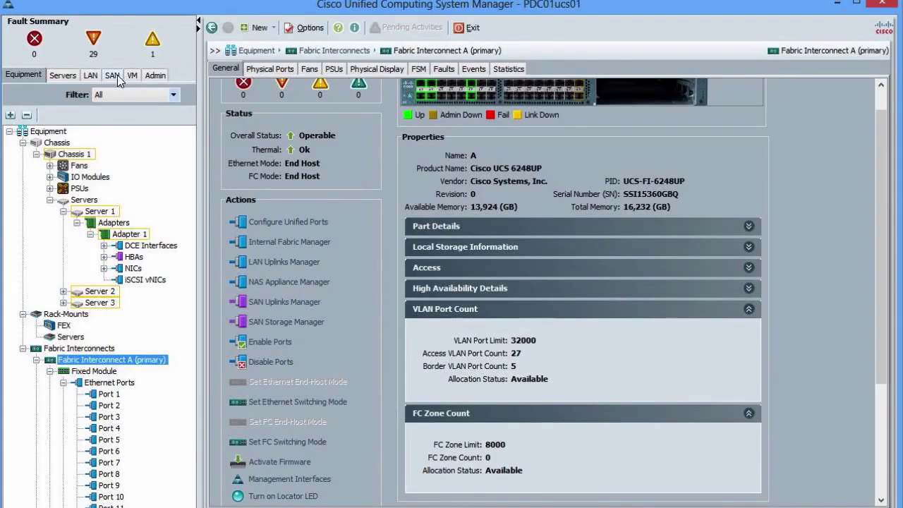
Start a new PDC01 storage connection policy named NetApp.
left_click(115, 75)
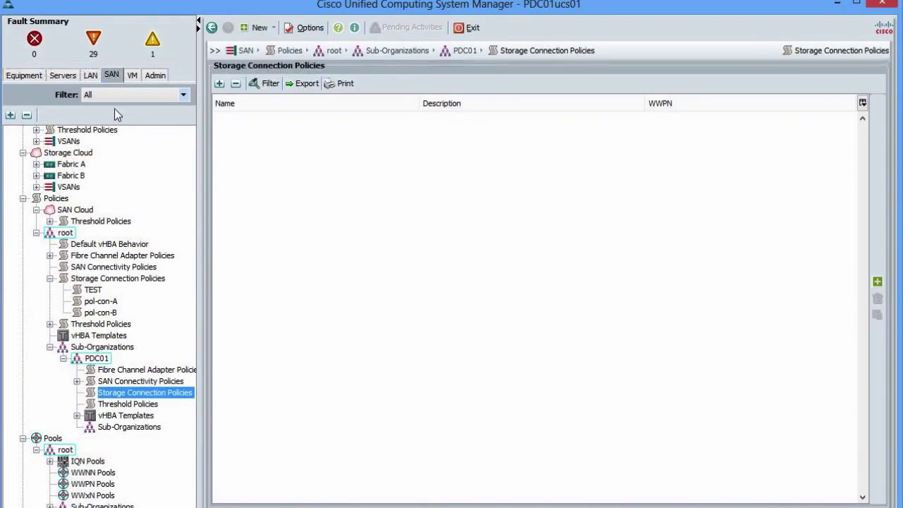
left_click(877, 283)
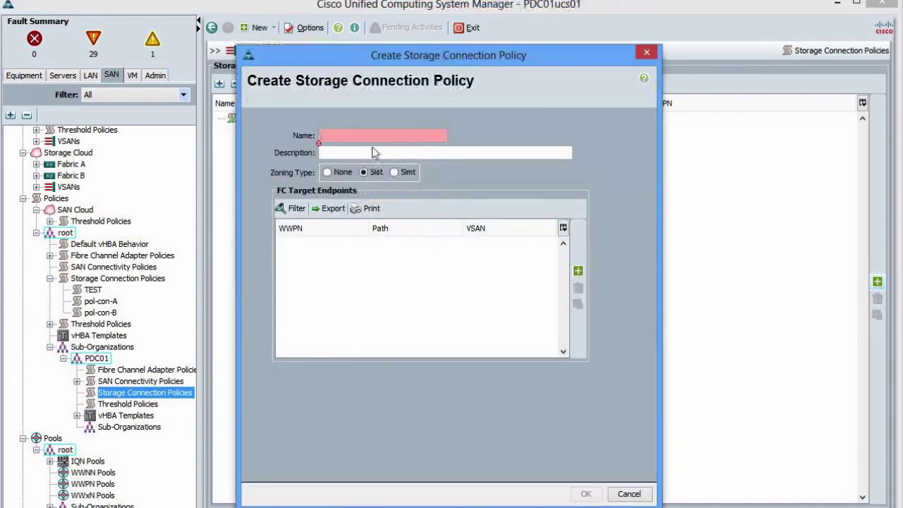
type("NetApp")
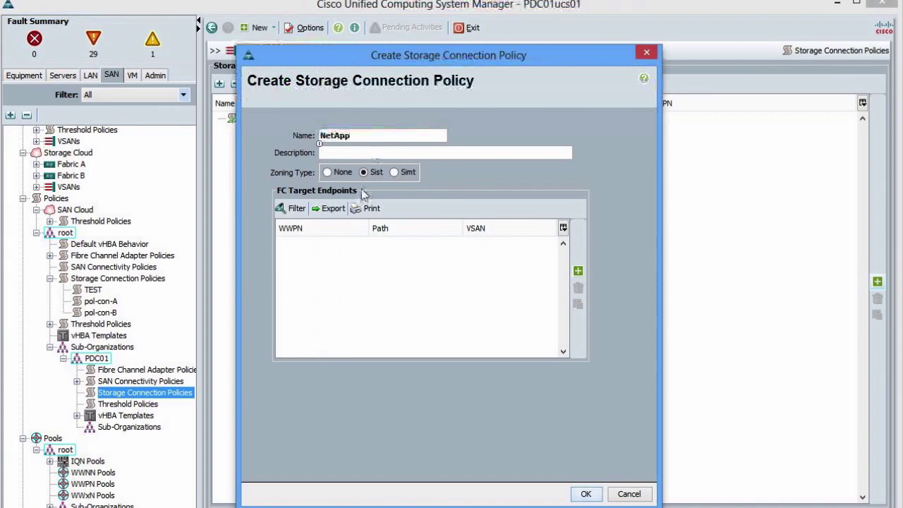
Add an FC target endpoint on path A, VSAN_2100, described 'NetApp Array'.
left_click(578, 272)
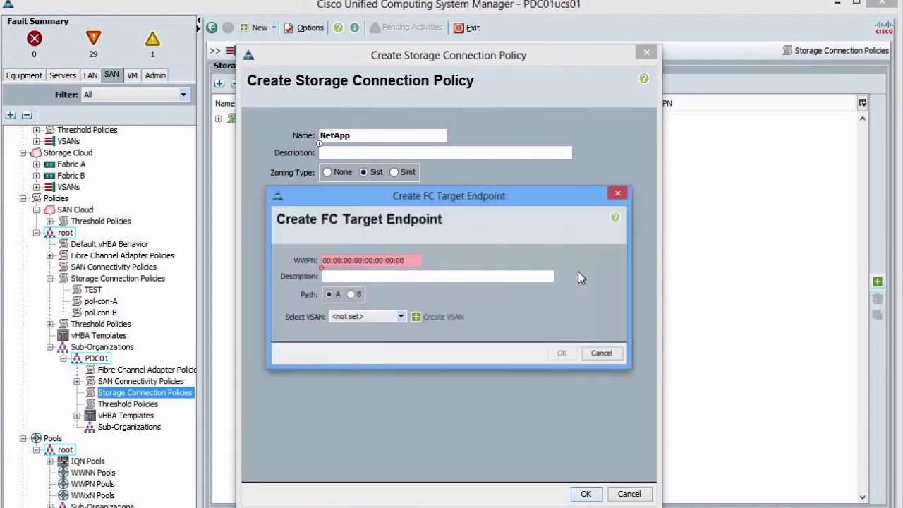
left_click(383, 324)
left_click(374, 344)
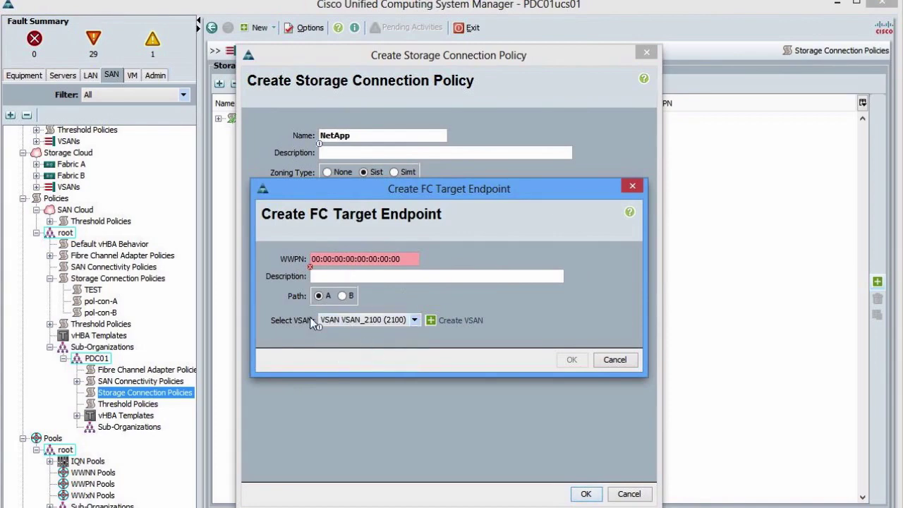
left_click(342, 296)
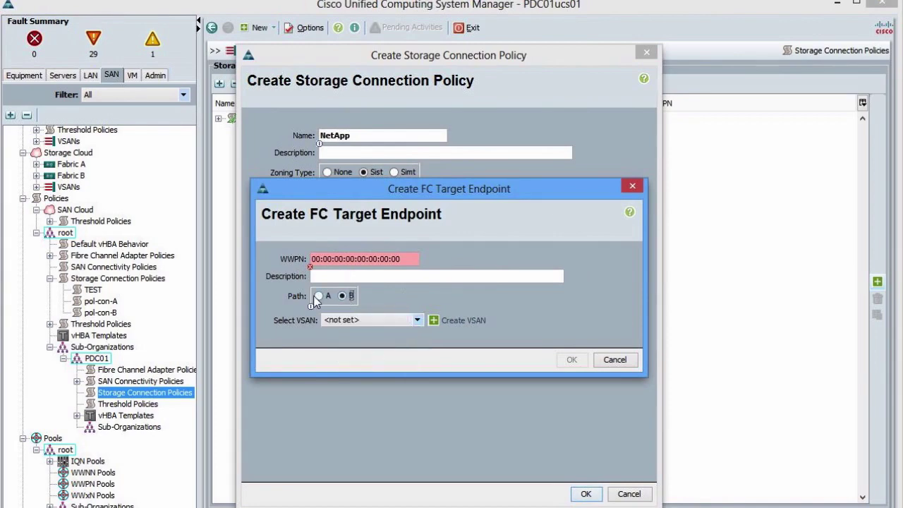
left_click(318, 295)
left_click(336, 320)
left_click(336, 322)
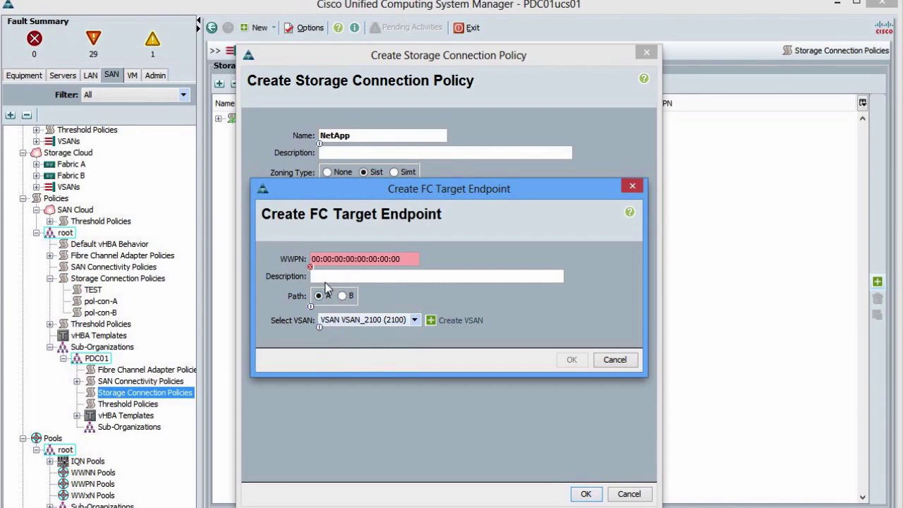
left_click(313, 260)
type("NetApp Array")
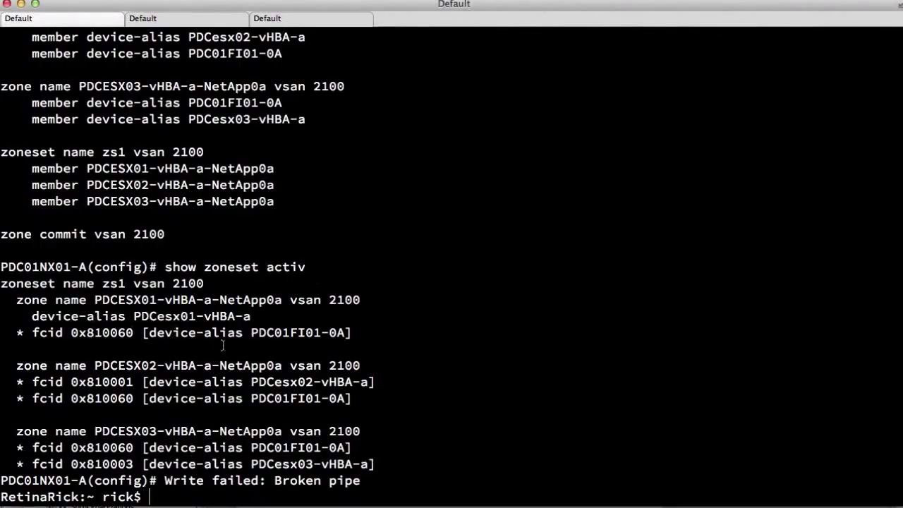
Log back into PDC01NX01-A, run show fcns data, and select the NetApp port WWN.
key("Up")
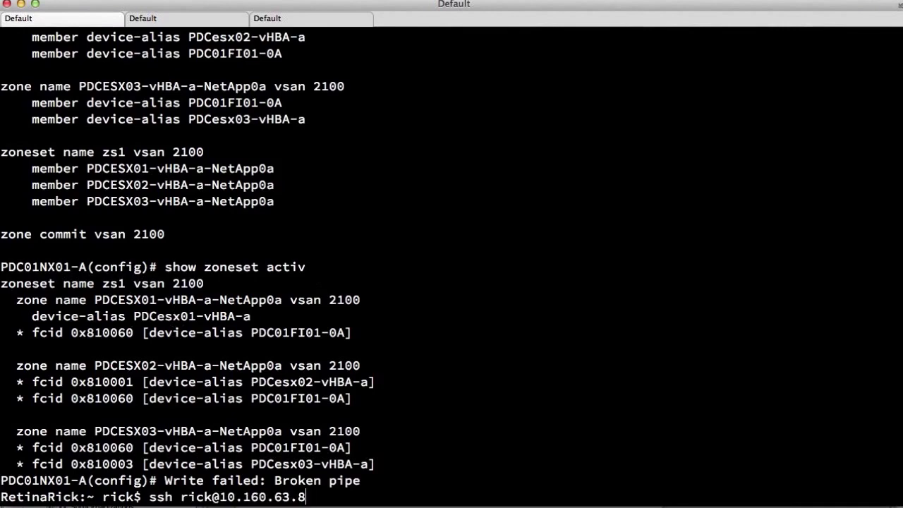
key("Return")
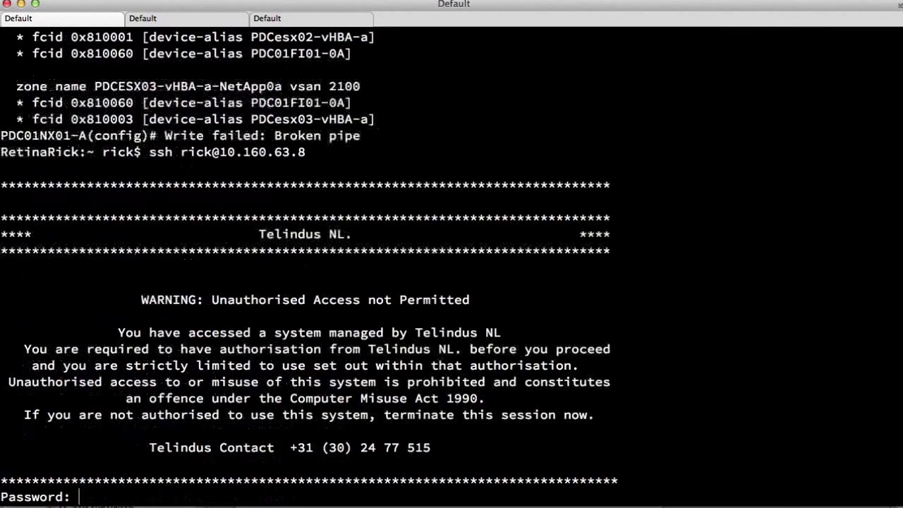
key("Return")
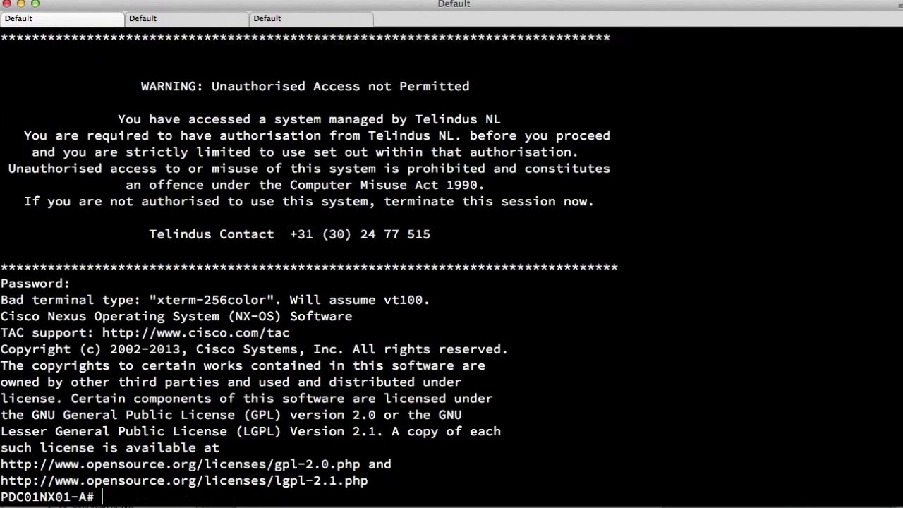
type("show fcns data")
key("Return")
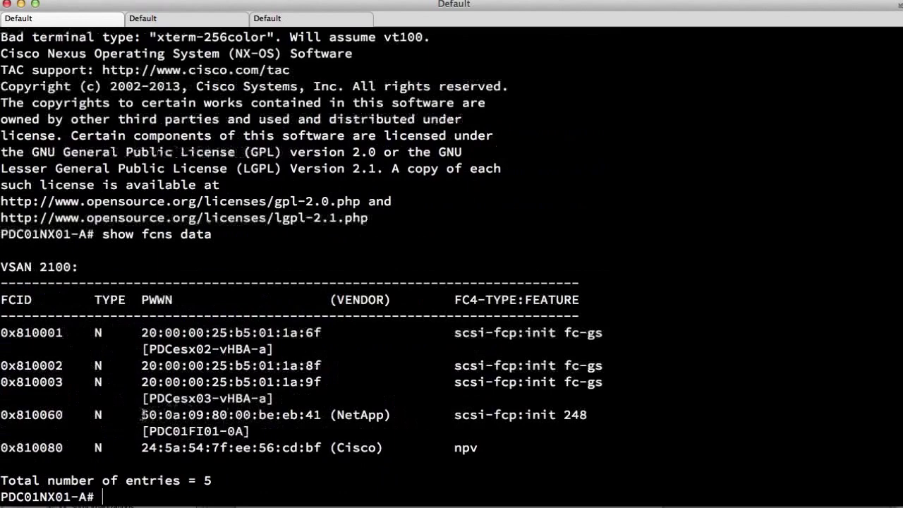
left_click_drag(141, 415, 321, 415)
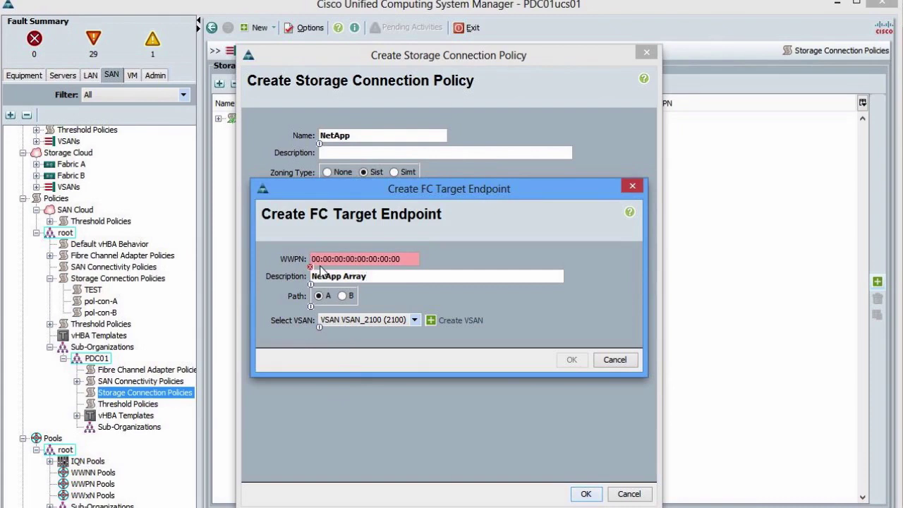
left_click(313, 259)
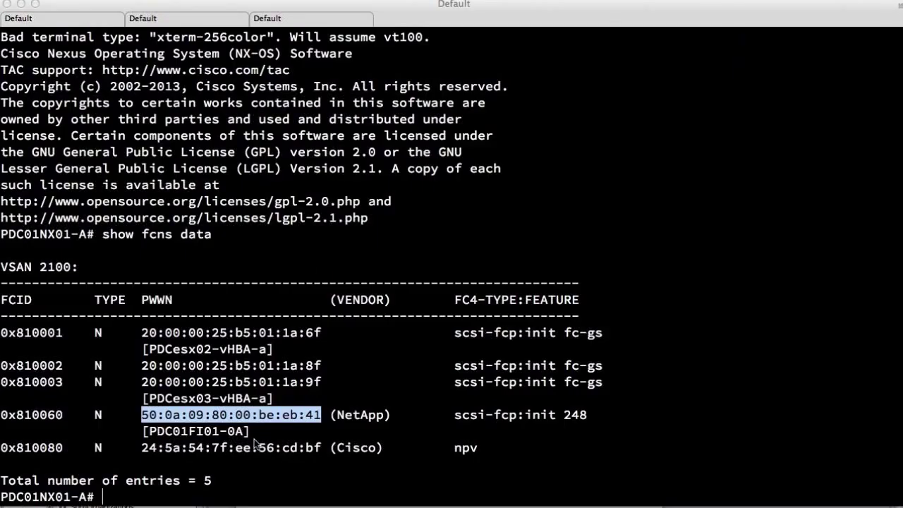
Copy the NetApp WWN 50:0a:09:80:00:be:eb:41 into the Sublime Text scratch note.
left_click(310, 414)
left_click_drag(318, 417, 143, 414)
key("super+c")
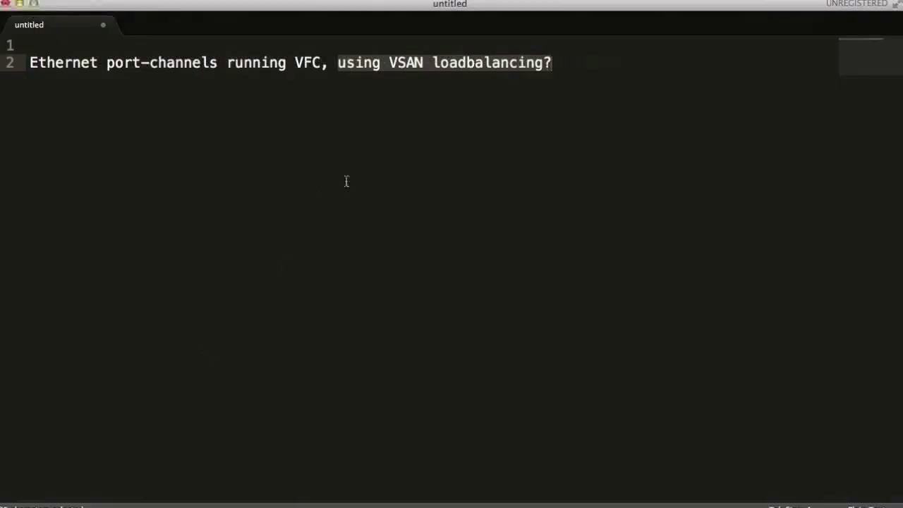
key("Right")
key("Return")
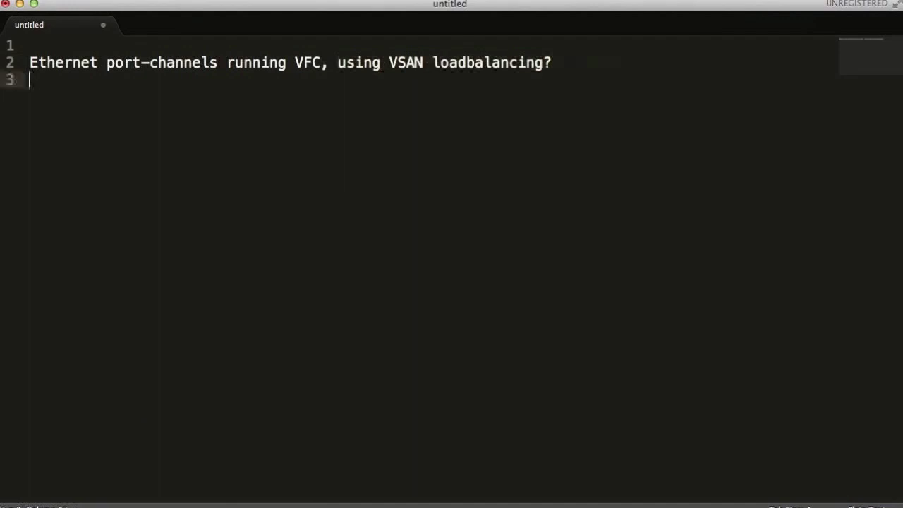
key("Return")
key("super+v")
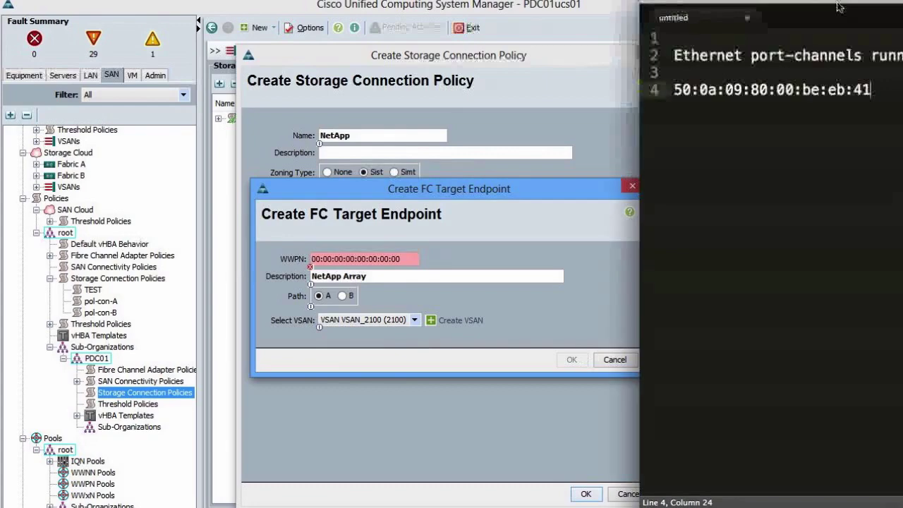
left_click(839, 7)
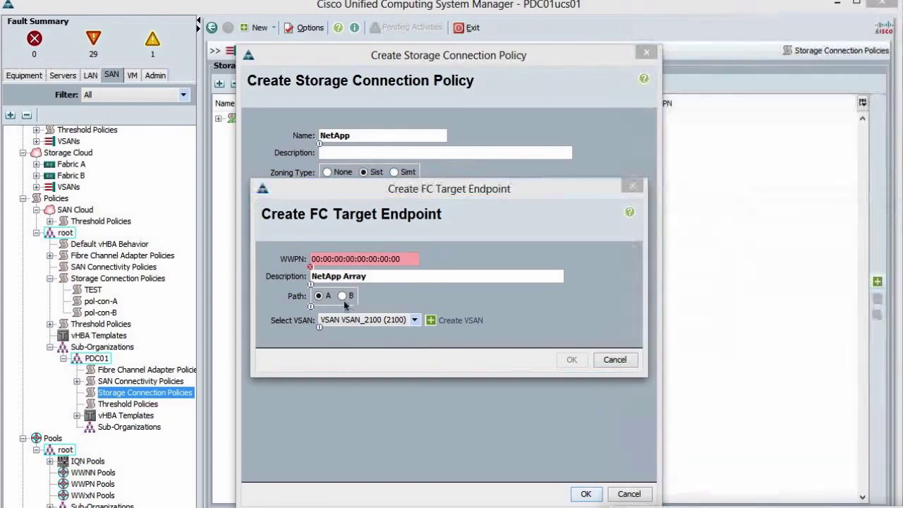
Enter WWPN 50:0A:09:80:00:BE:EB:41, check it against the note, and confirm the endpoint.
left_click(318, 262)
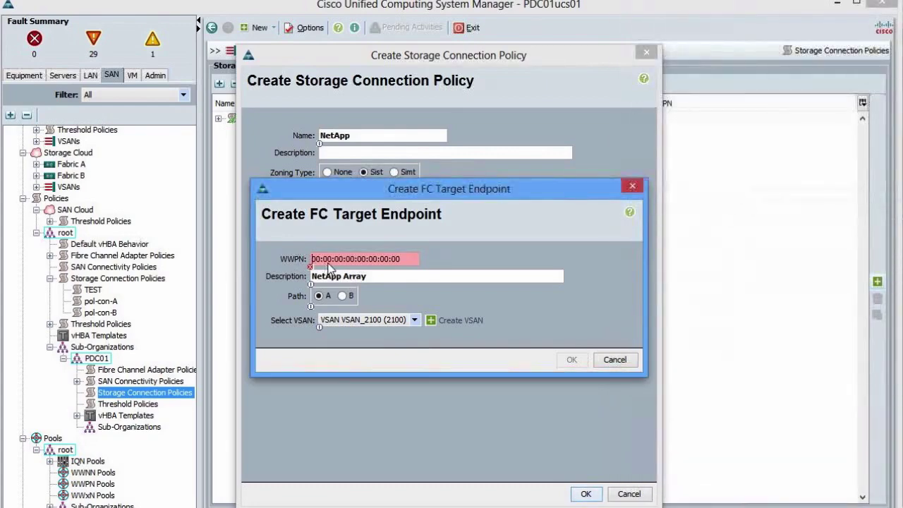
type("50:0A:09:8")
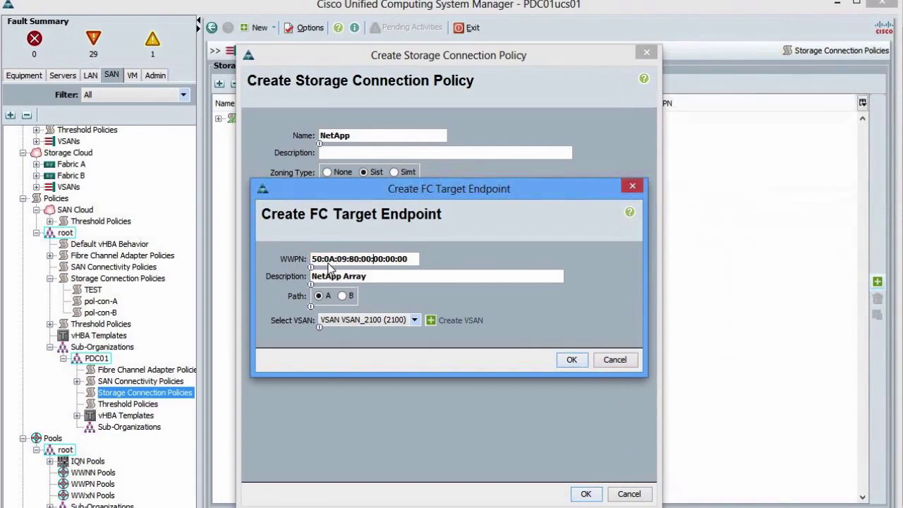
type("0:00:BE:EB:41")
key("super+Tab")
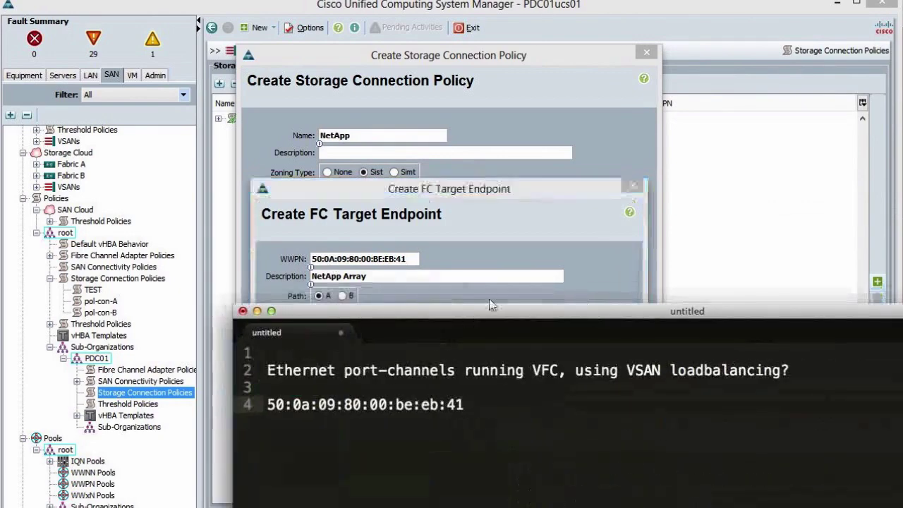
key("super+Tab")
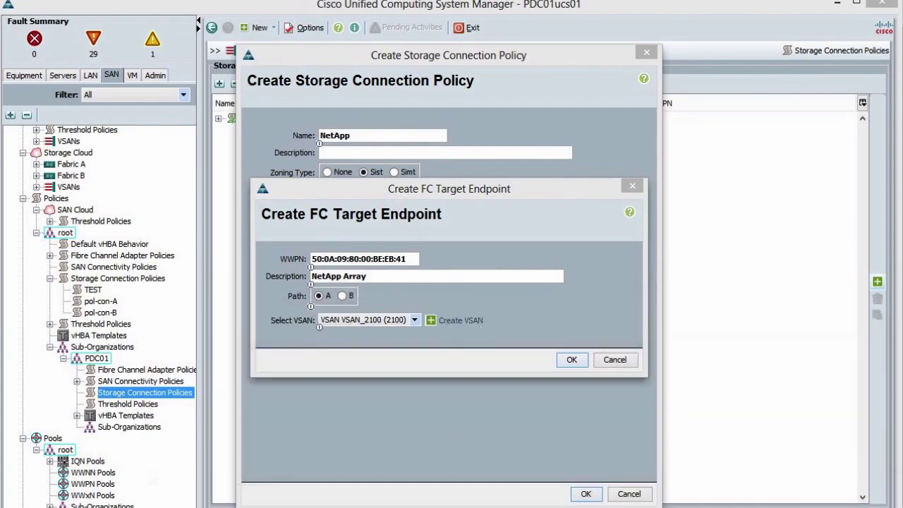
key("super+Tab")
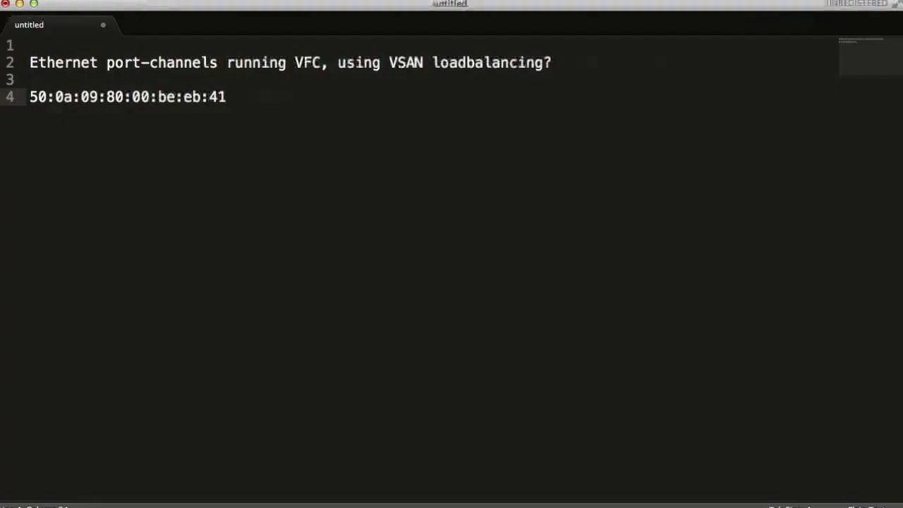
key("super+Tab")
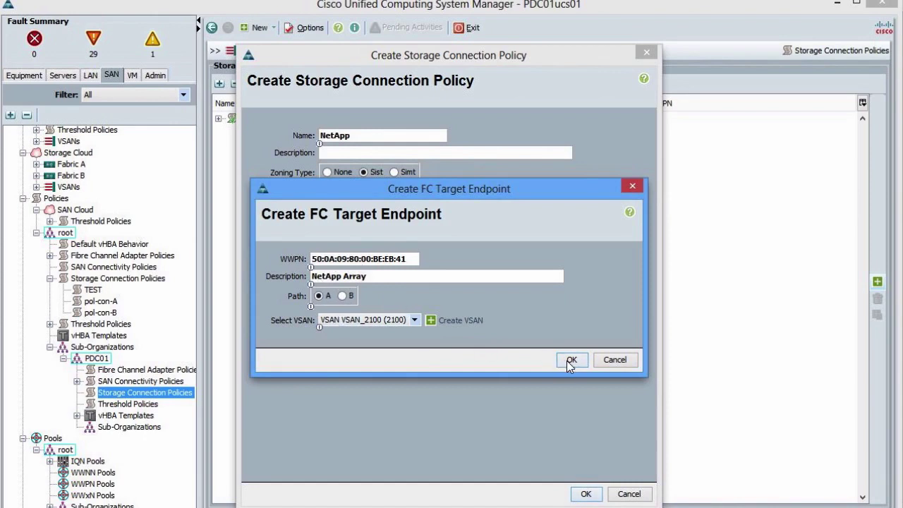
left_click(566, 360)
Save the NetApp policy, verify its FC target endpoint, and select service template prof-esx-pdc.
left_click(586, 493)
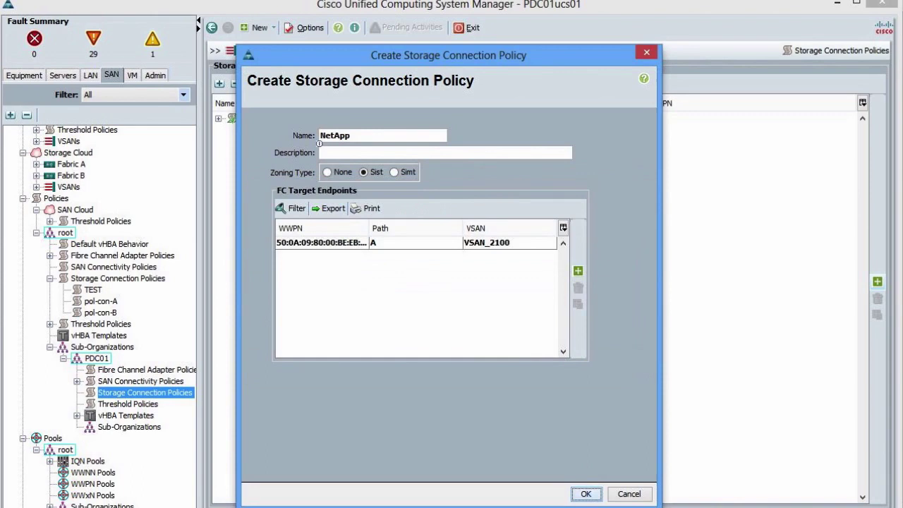
left_click(449, 307)
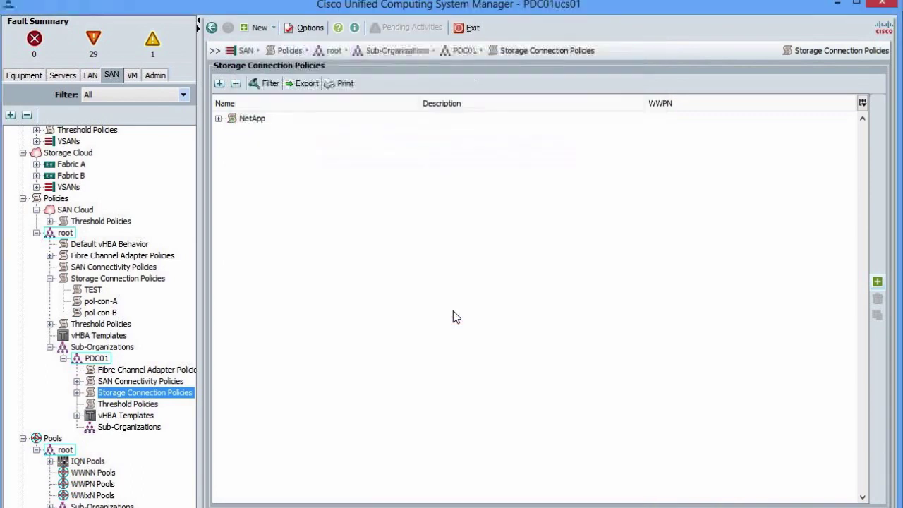
left_click(220, 119)
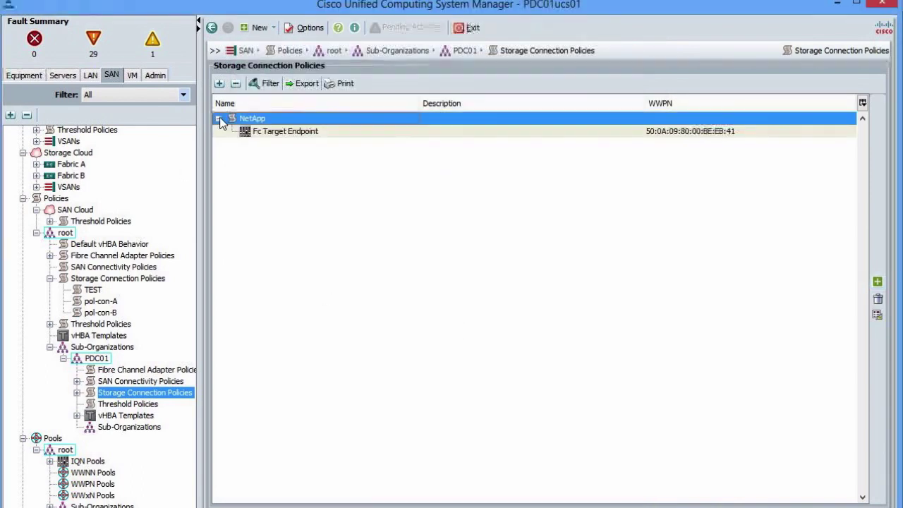
left_click(286, 131)
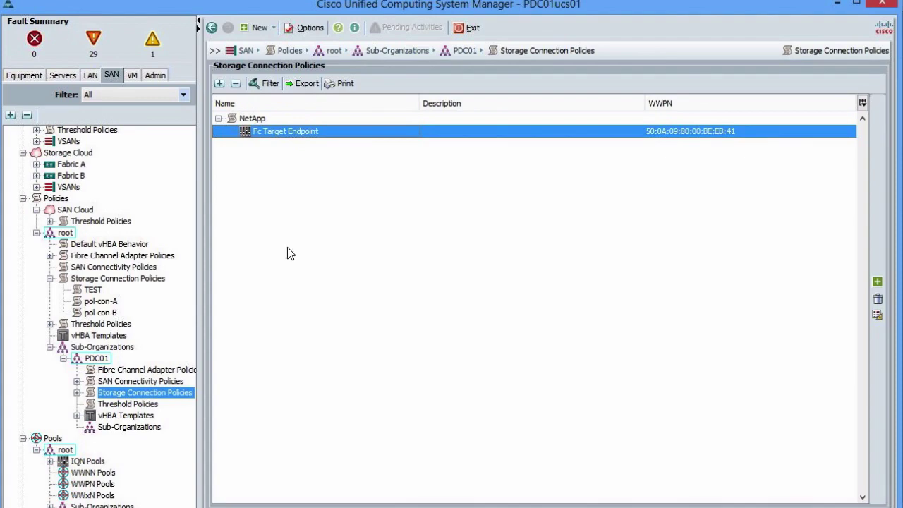
scroll(112, 281, "up", 7)
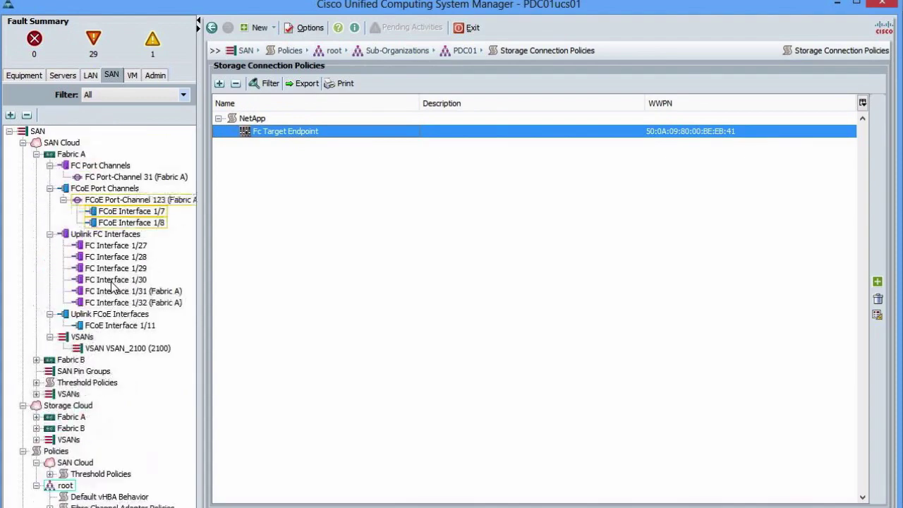
left_click(74, 78)
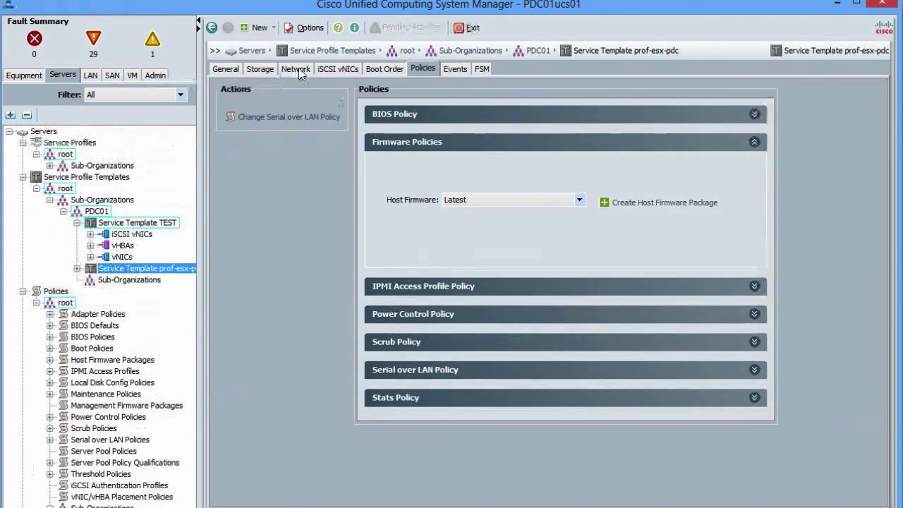
Show prof-esx-pdc's storage vHBA Initiator Groups list and start a new initiator group.
left_click(261, 70)
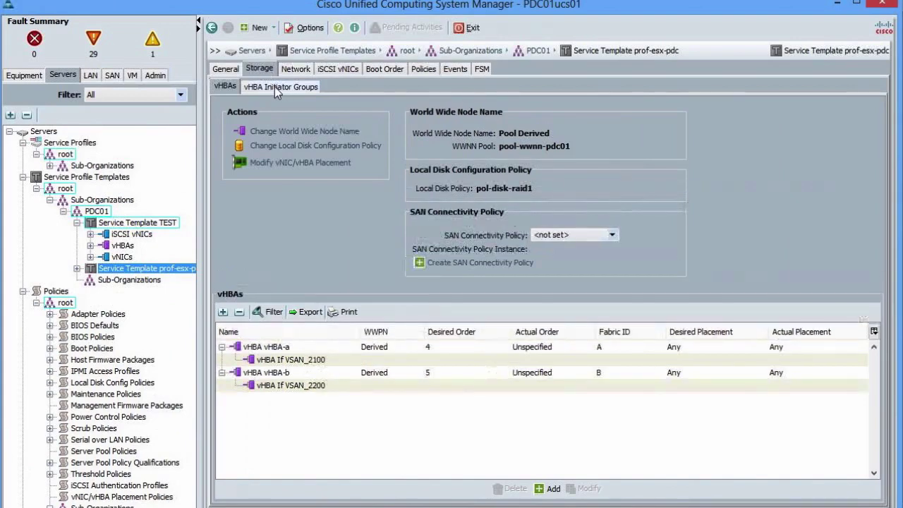
left_click(273, 86)
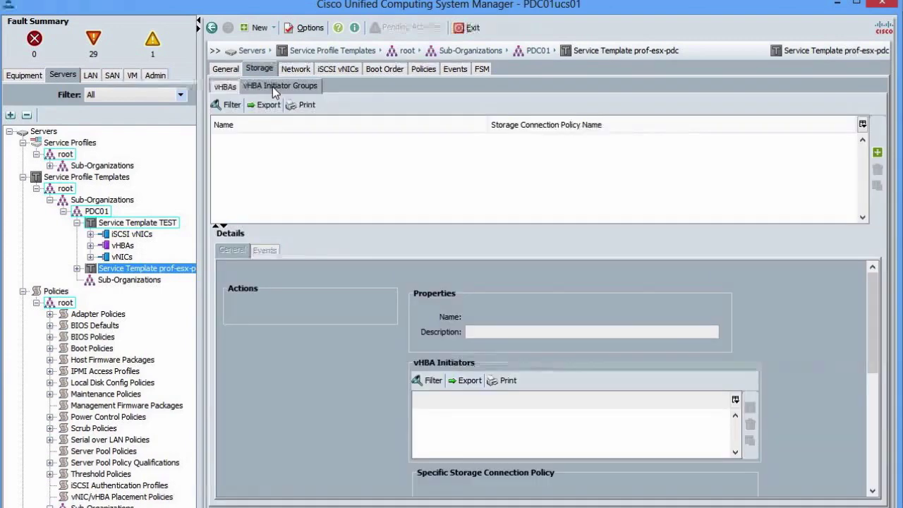
left_click(226, 87)
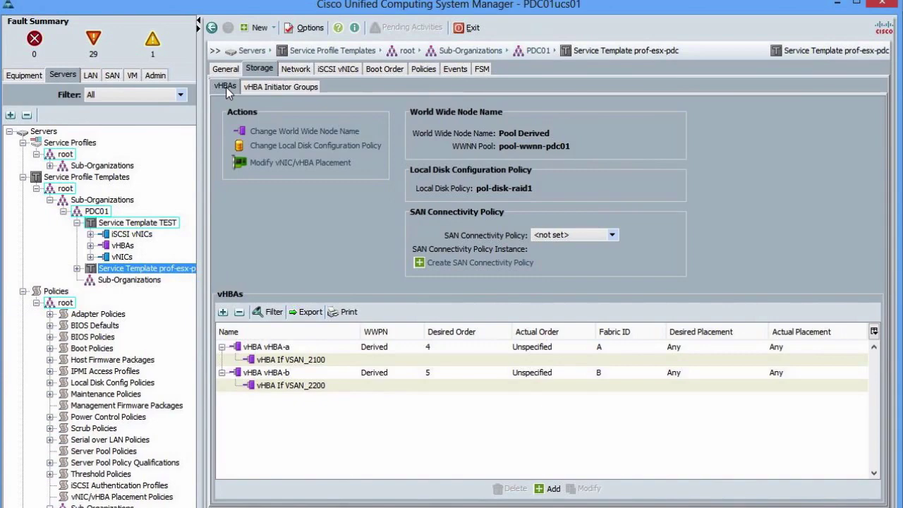
left_click(264, 88)
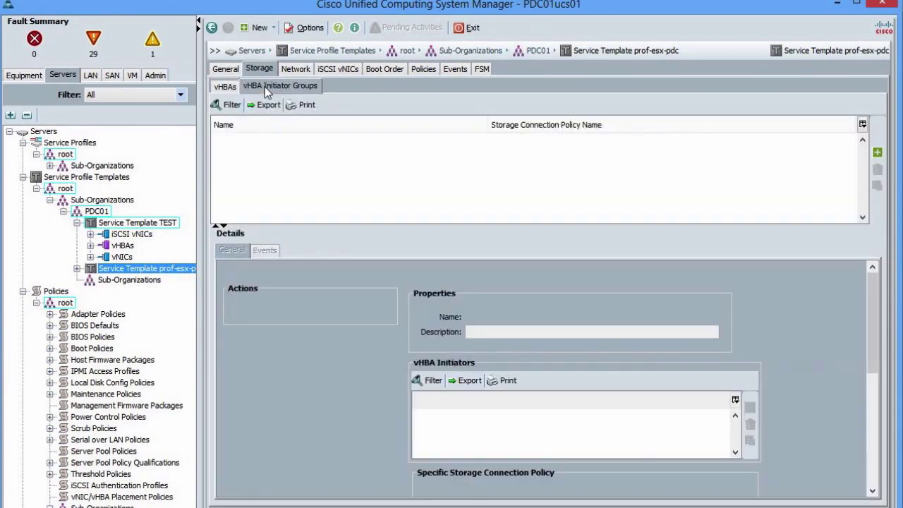
left_click(878, 152)
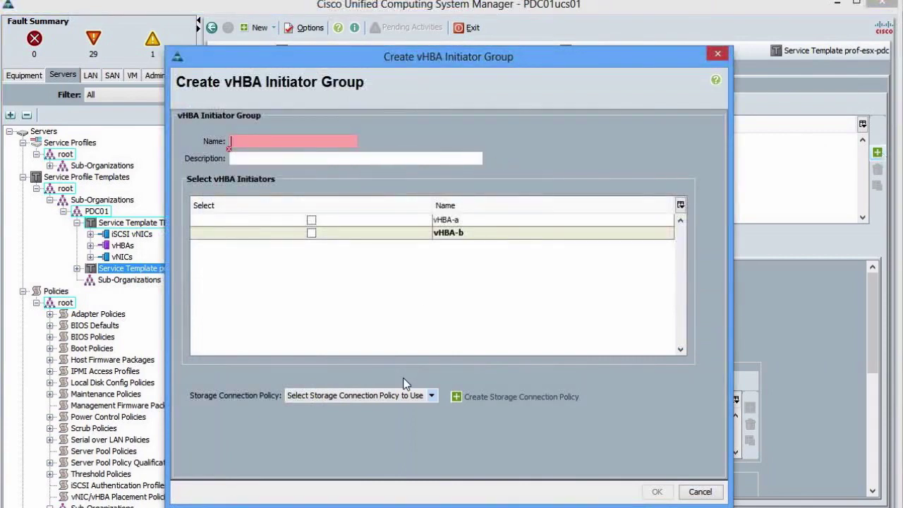
Create a trial vHBA initiator group named Test containing vHBA-a.
left_click(311, 220)
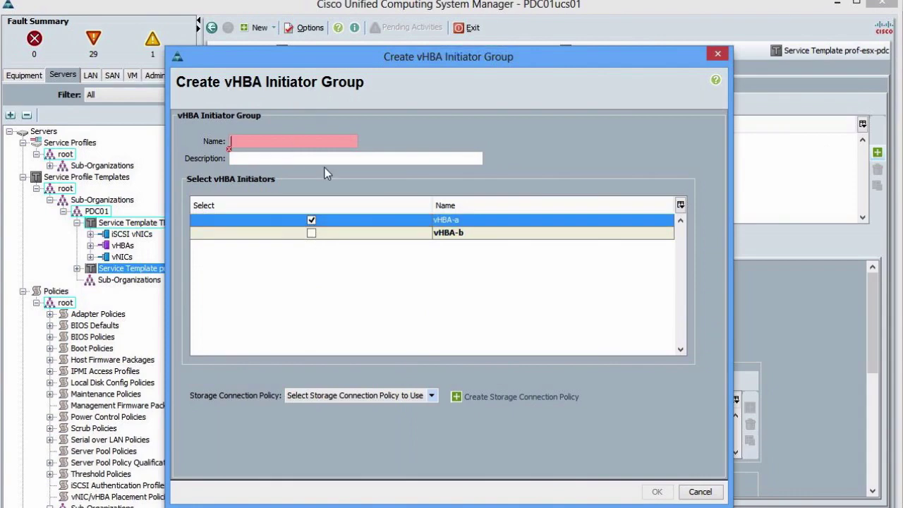
type("Test")
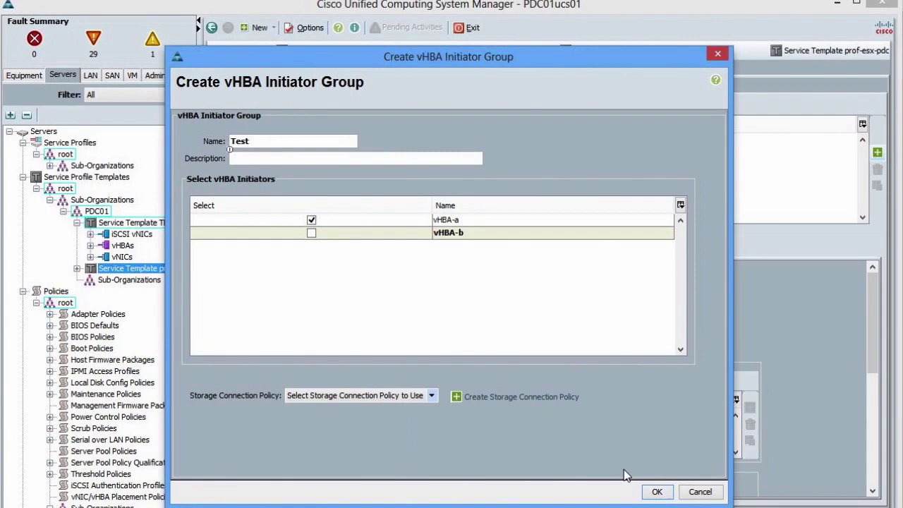
left_click(656, 492)
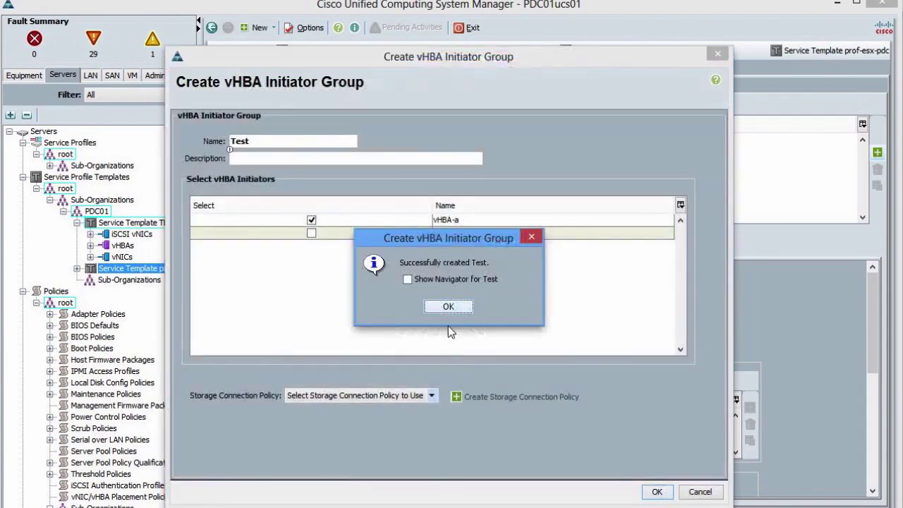
left_click(445, 307)
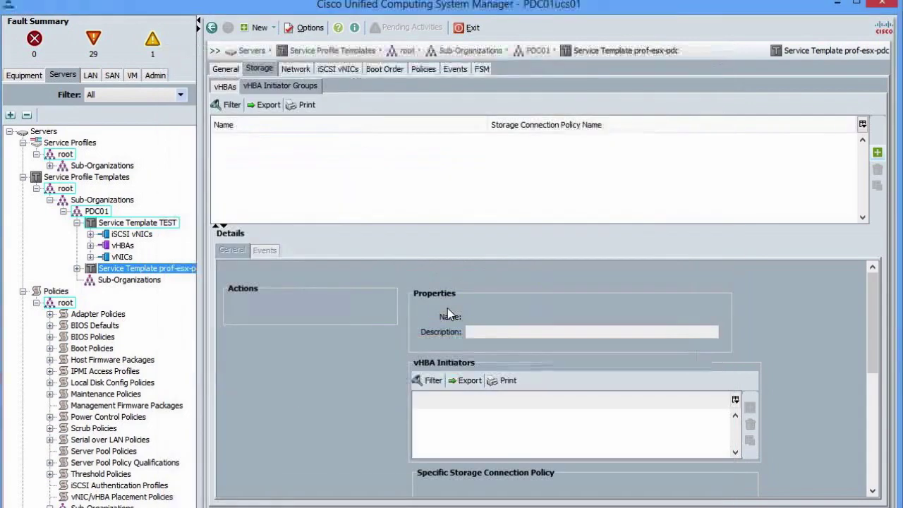
Delete the Test initiator group and return to the template's vHBAs list.
left_click(288, 139)
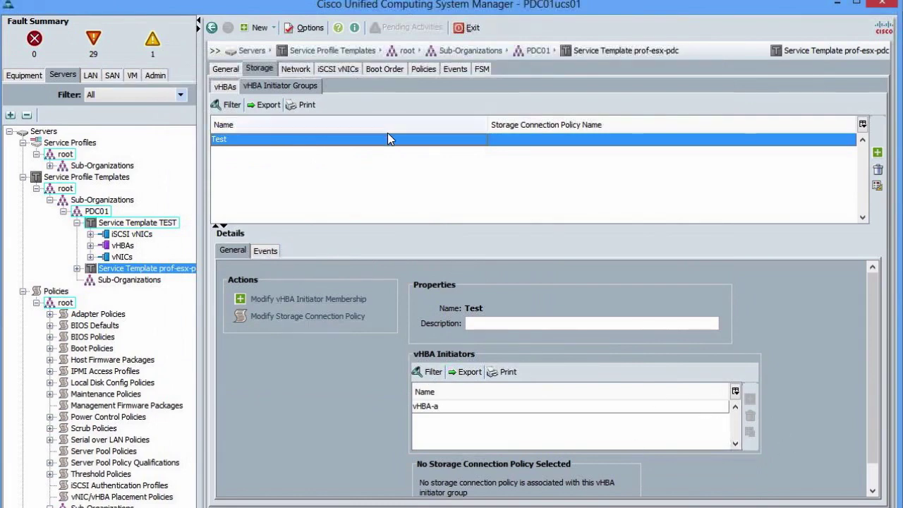
left_click(877, 172)
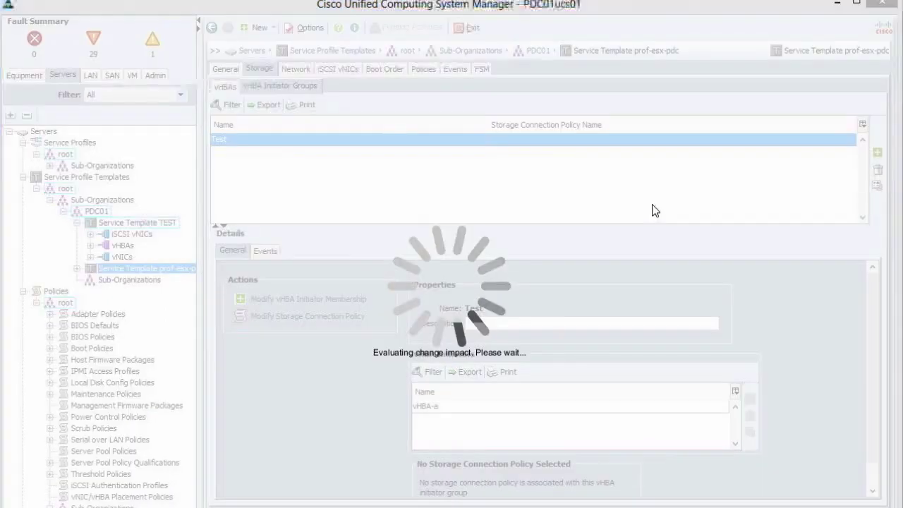
left_click(428, 304)
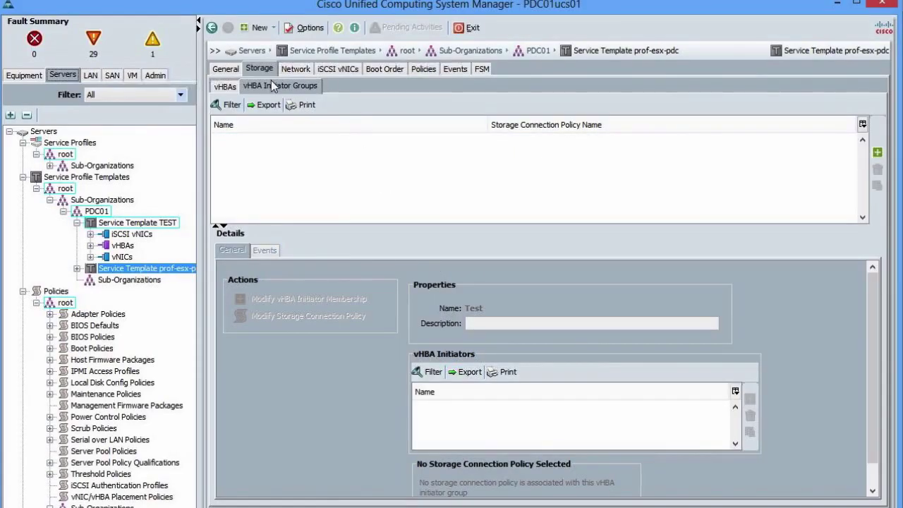
left_click(226, 86)
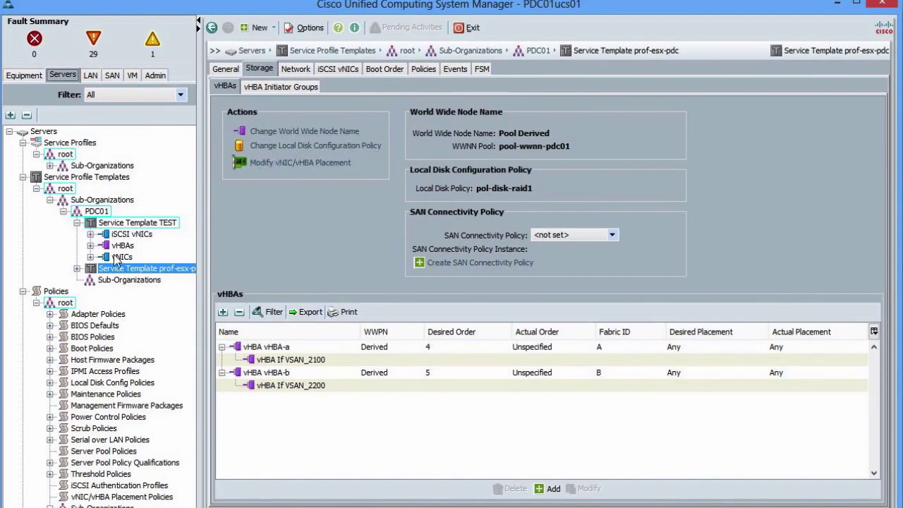
Start a service profile template TEST2 under PDC01 as an updating template using pool-uuid-pdc01.
right_click(104, 214)
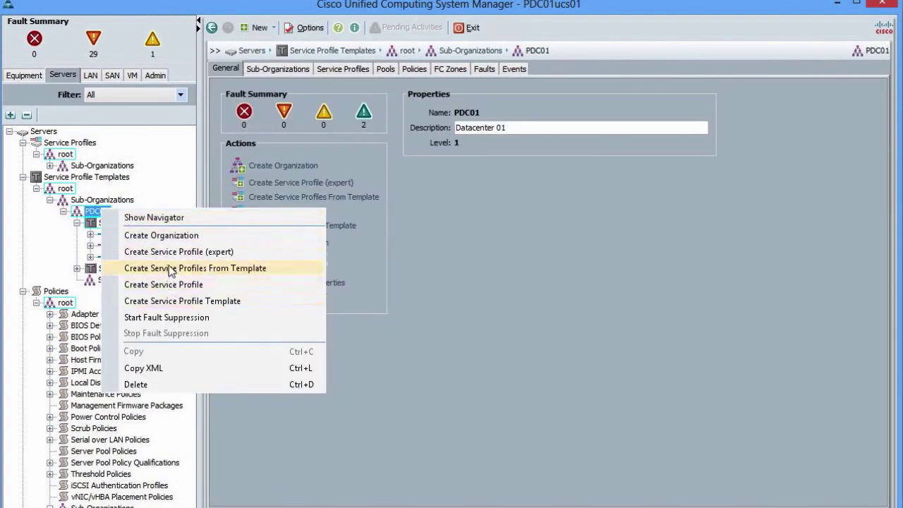
left_click(175, 302)
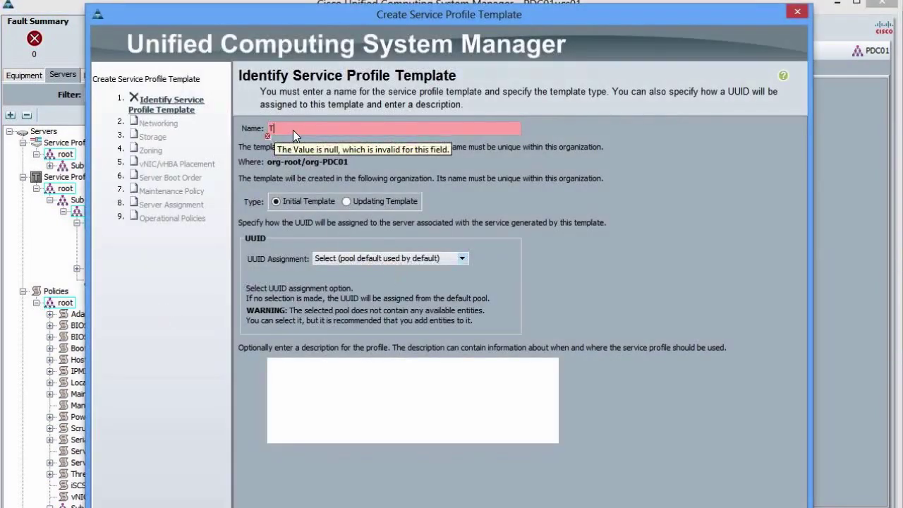
type("TEST2")
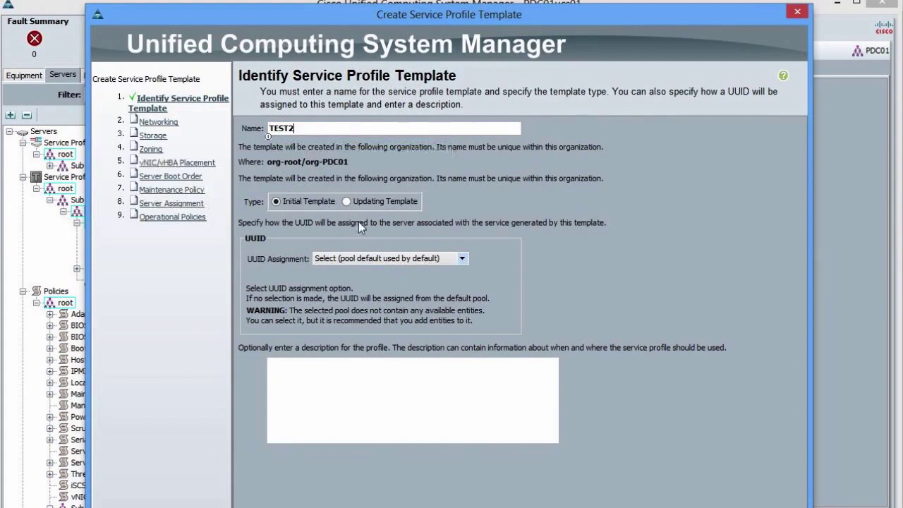
left_click(361, 201)
left_click(379, 259)
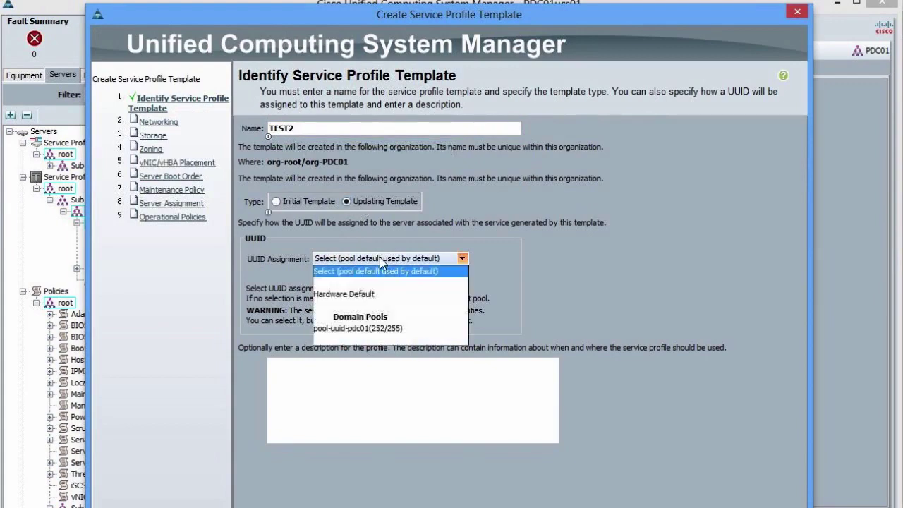
left_click(358, 328)
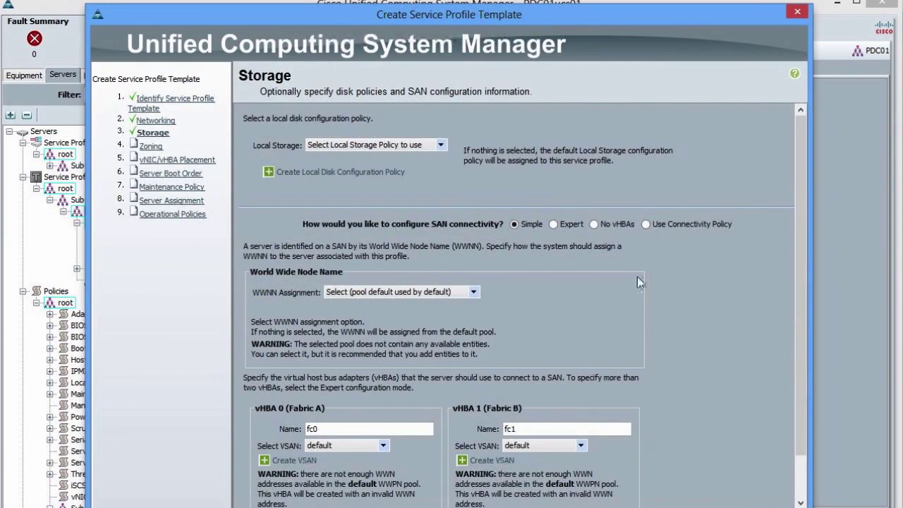
Use the TestSAN SAN connectivity policy for TEST2's storage.
left_click(660, 224)
left_click(387, 247)
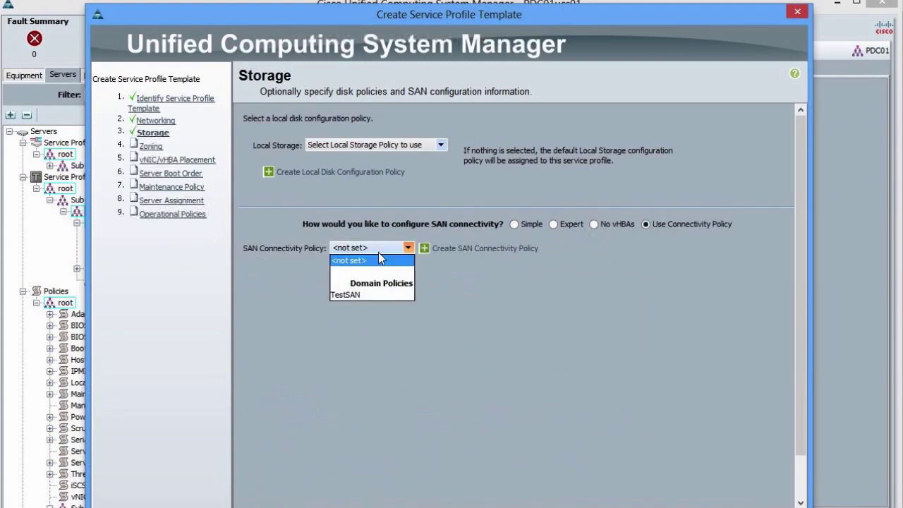
left_click(342, 293)
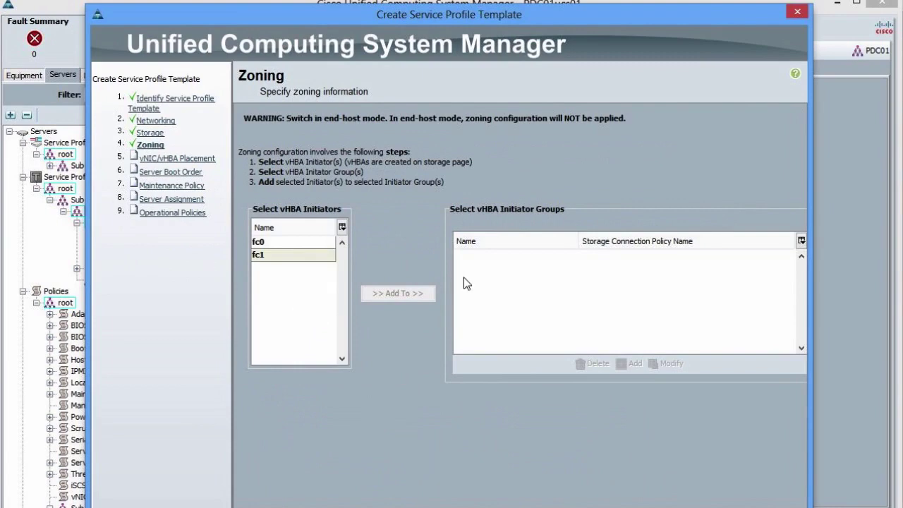
left_click(144, 134)
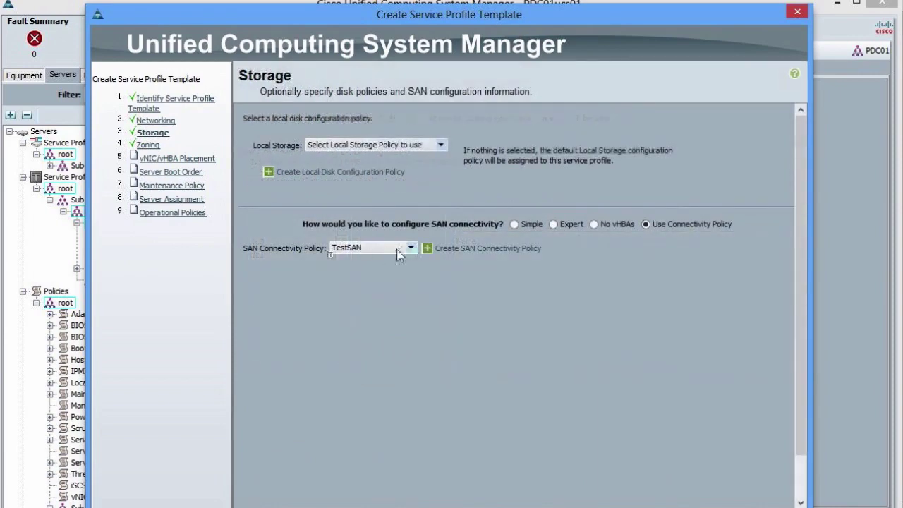
left_click(398, 251)
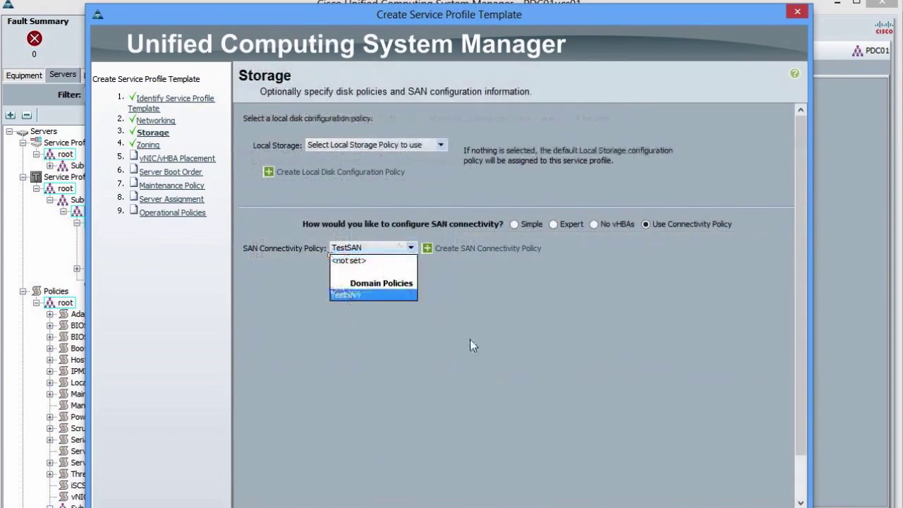
left_click(494, 362)
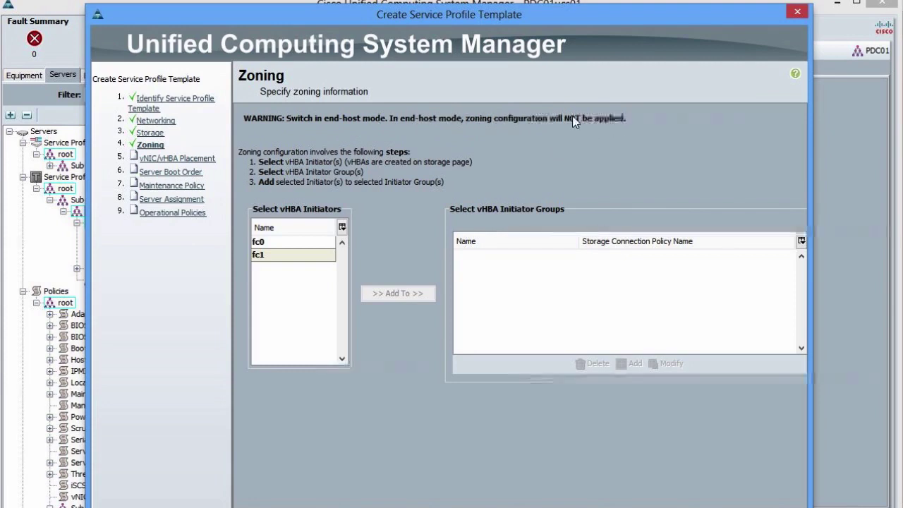
Select vHBA initiator fc0 for zoning, briefly trying fc1.
left_click(282, 242)
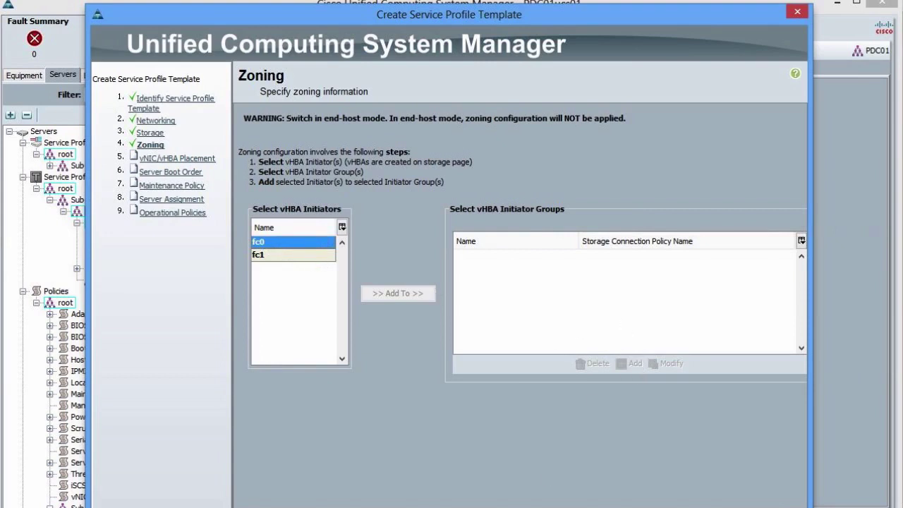
scroll(519, 248, "right", 1)
scroll(405, 269, "left", 1)
left_click(277, 256)
left_click(278, 244)
Switch TEST2's SAN connectivity to Expert with WWNN pool pool-wwnn-pdc01.
left_click(153, 133)
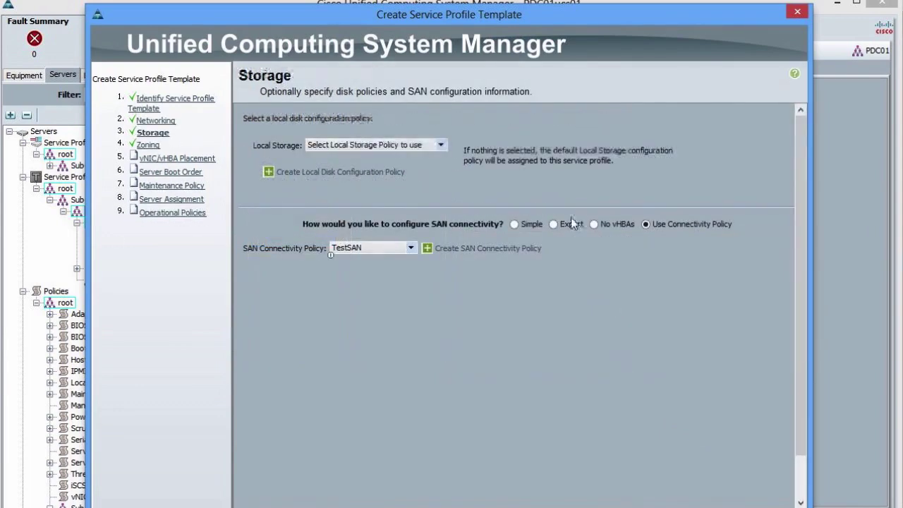
left_click(574, 223)
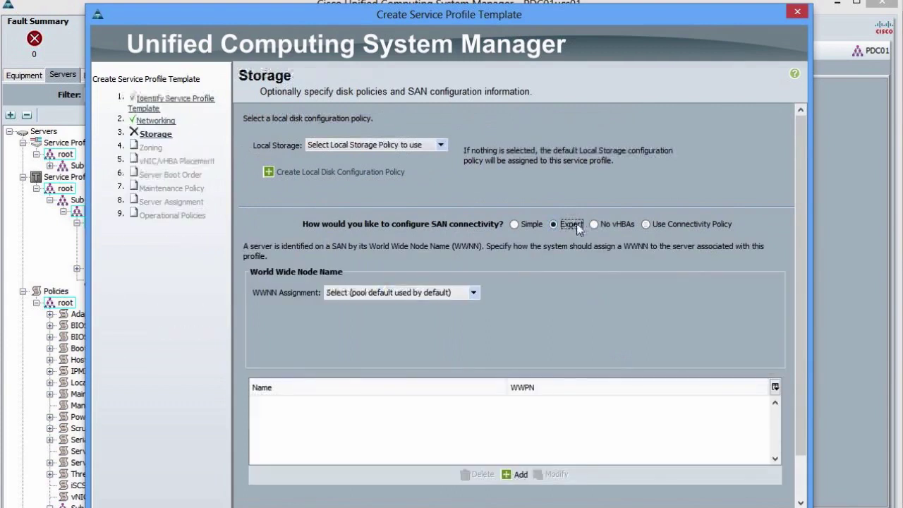
left_click_drag(801, 315, 800, 419)
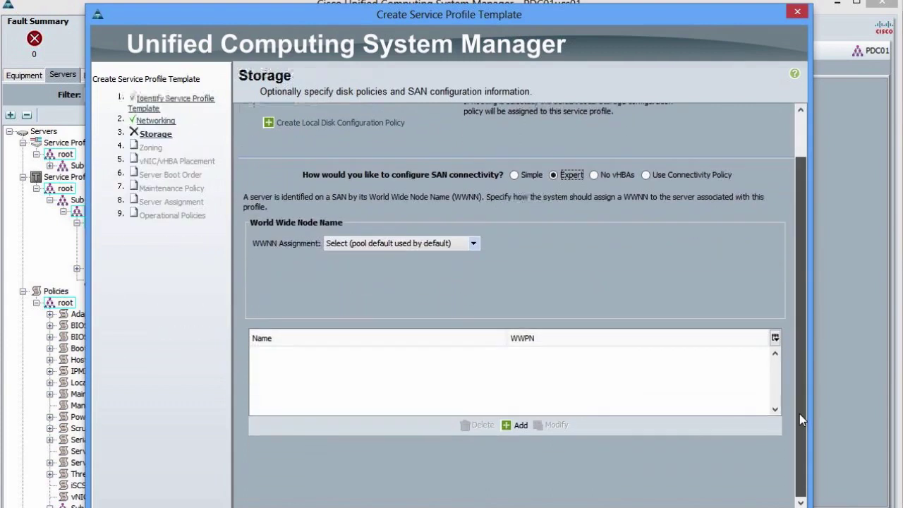
left_click(448, 244)
left_click(412, 289)
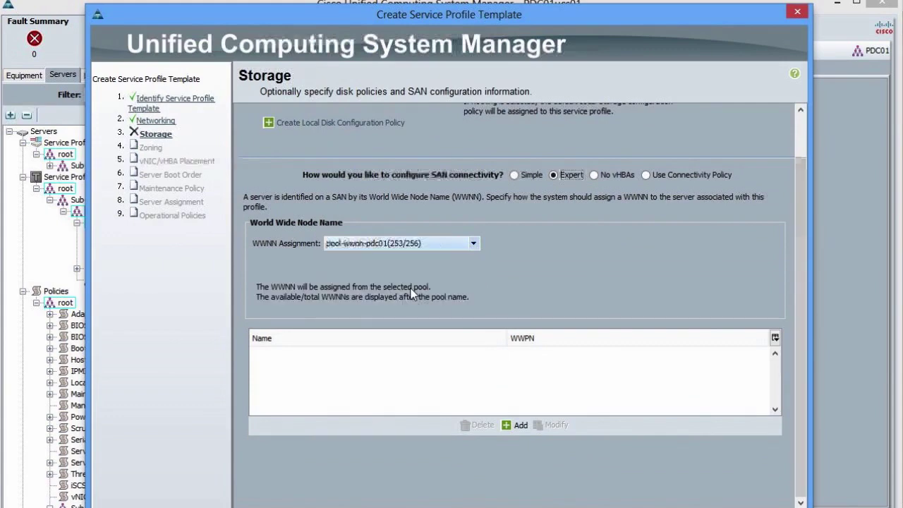
Add vHBA fc0 based on vHBA template vHBA-a.
left_click(519, 425)
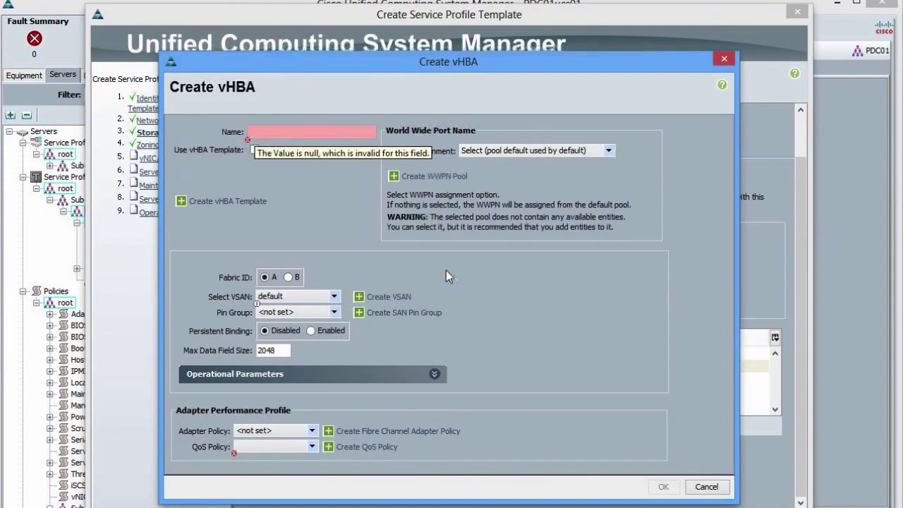
left_click(255, 150)
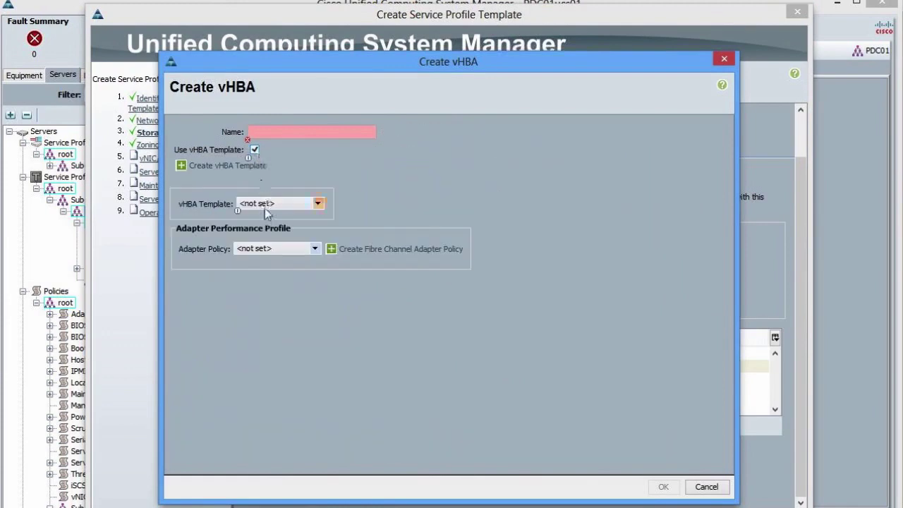
left_click(265, 203)
left_click(258, 249)
left_click(276, 133)
type("f")
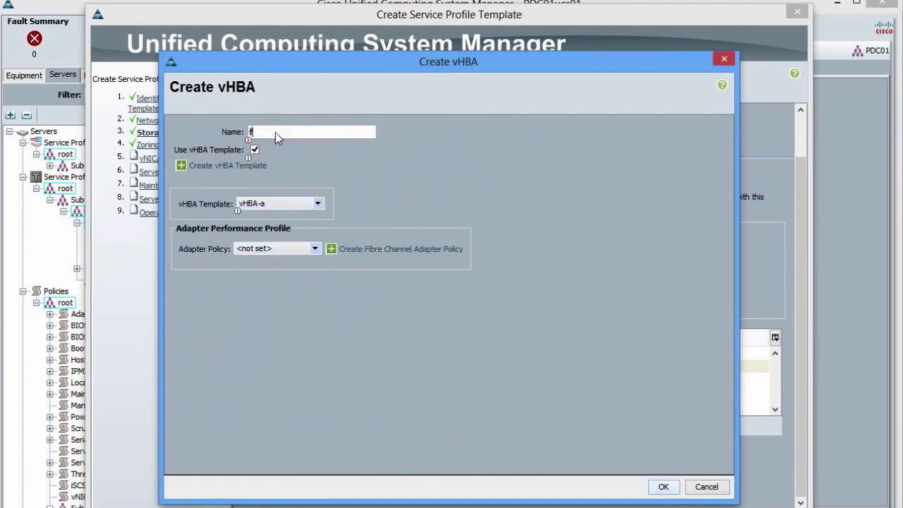
type("c0")
left_click(659, 487)
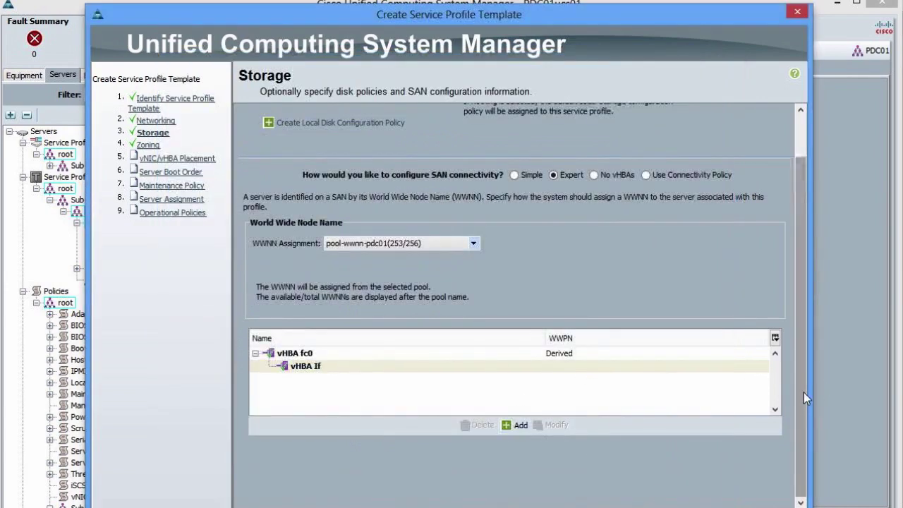
Select fc0 as the zoning initiator, then begin another vHBA and cancel with Esc.
scroll(801, 393, "up", 2)
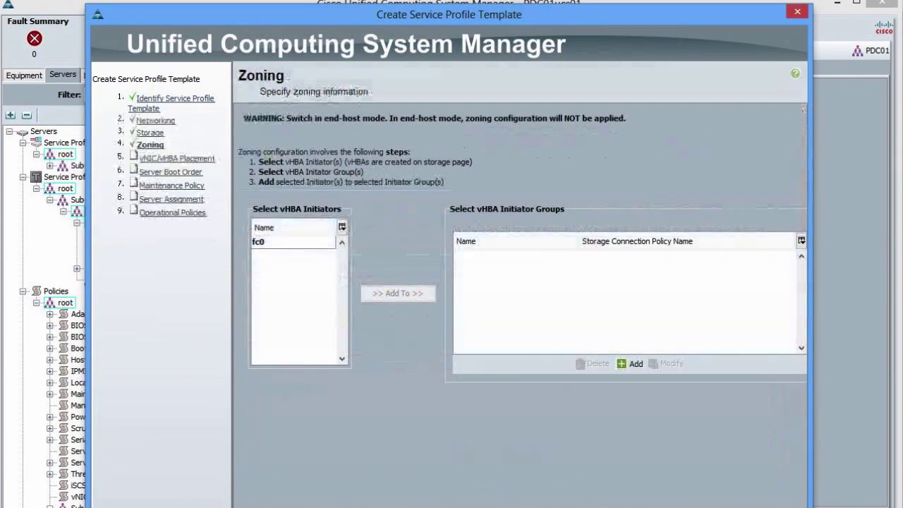
left_click(273, 244)
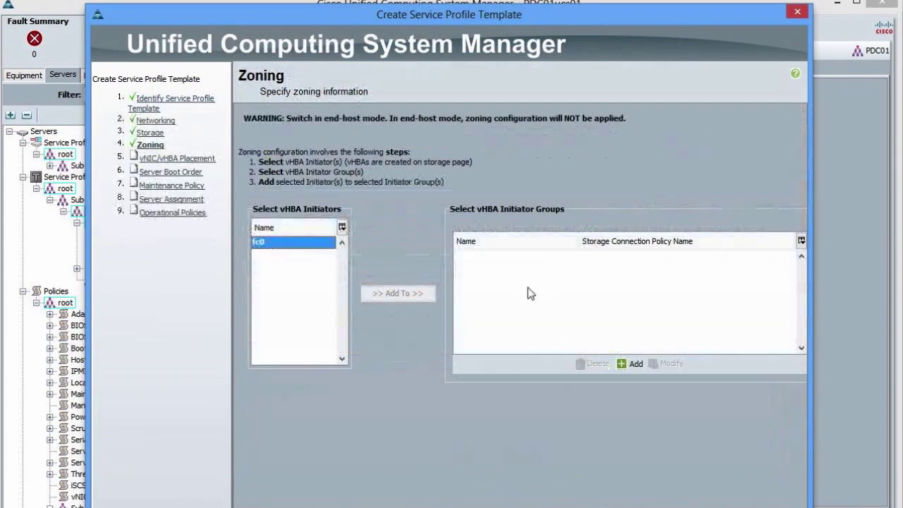
left_click(148, 134)
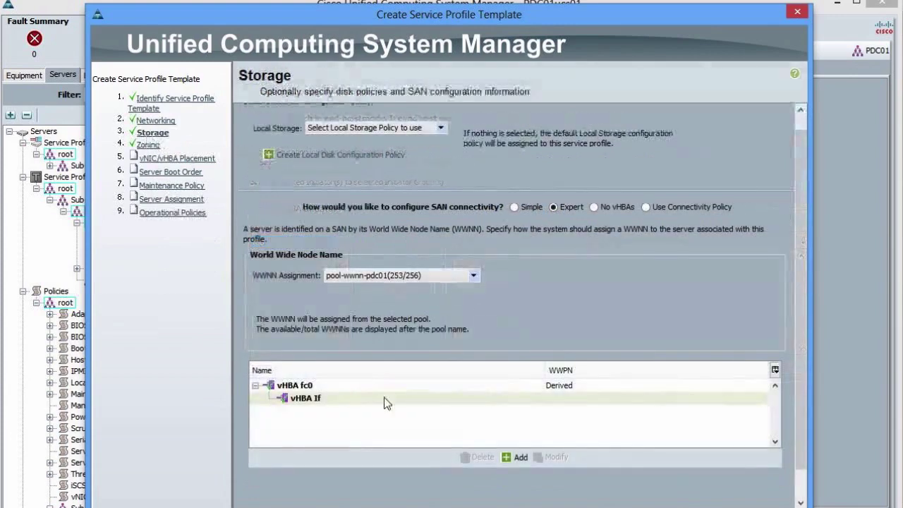
left_click(517, 457)
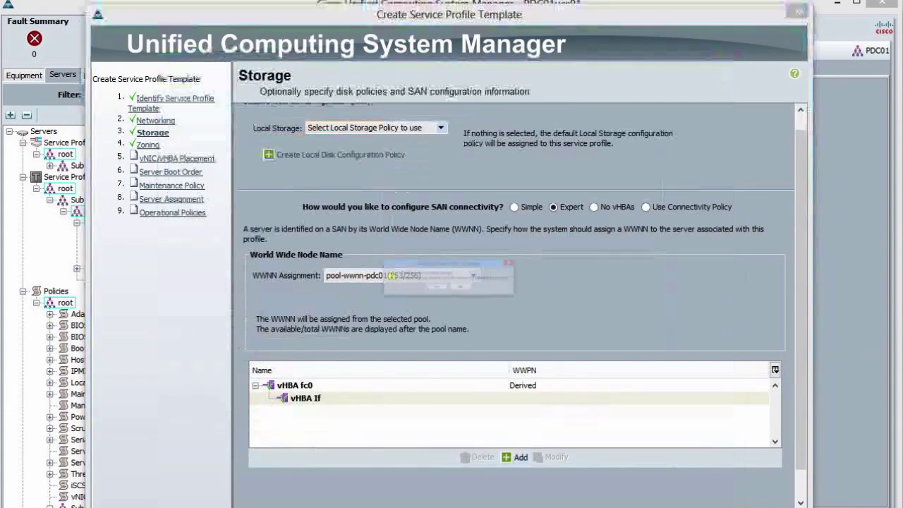
key("Escape")
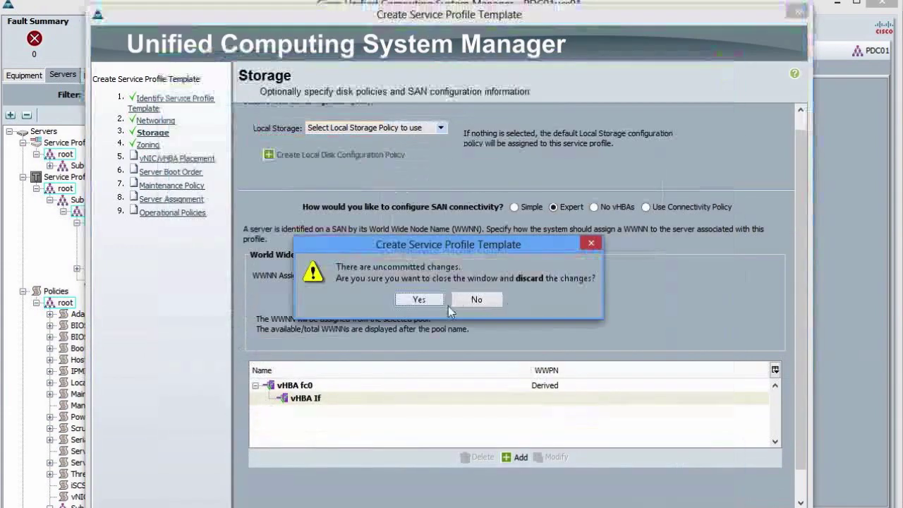
Discard the TEST2 wizard and show prof-esx-pdc's vHBA Initiator Groups.
left_click(444, 304)
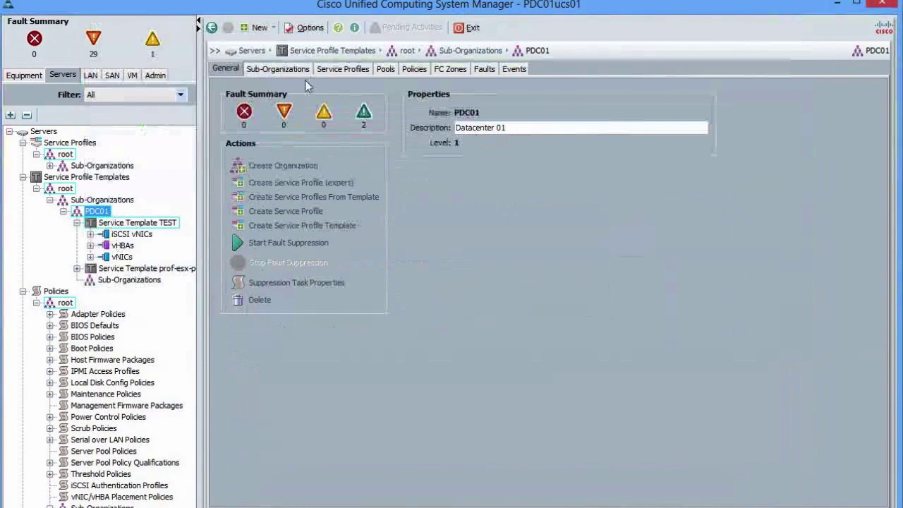
left_click(141, 268)
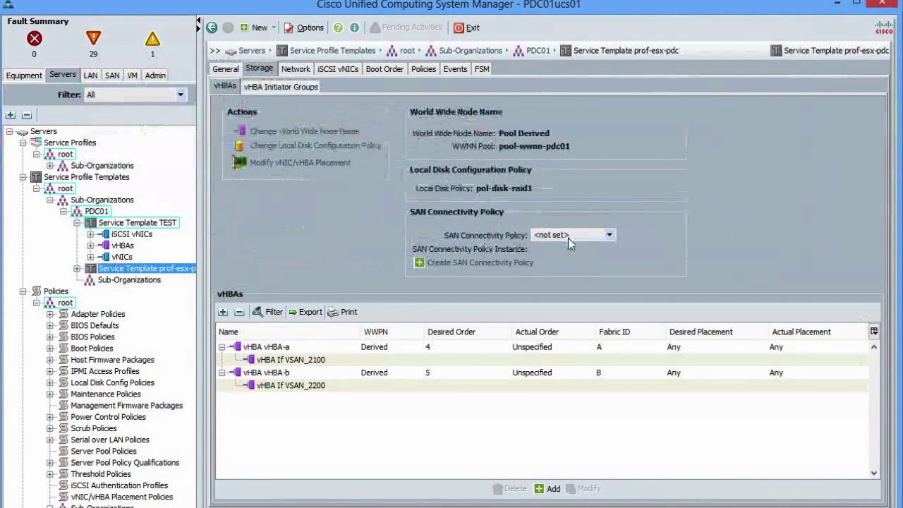
left_click(298, 90)
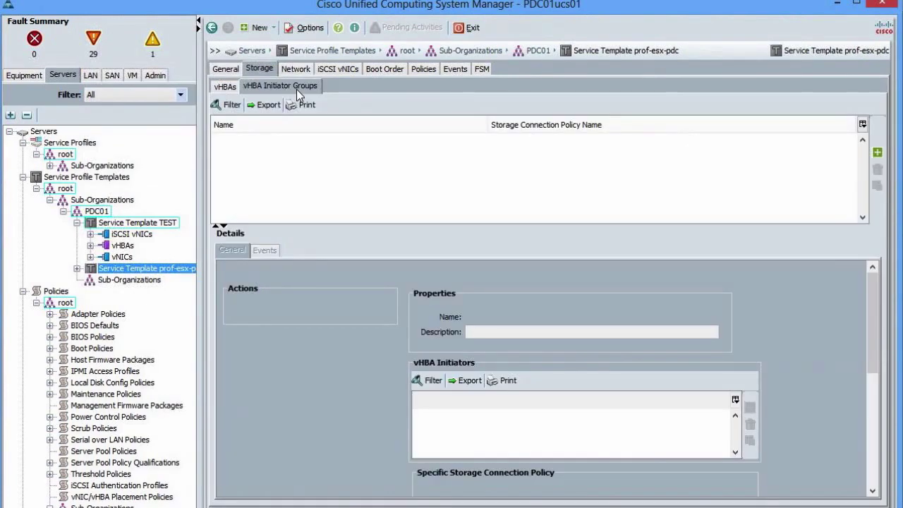
Open Create vHBA Initiator Group, view the storage connection policy list, then close the dialog.
left_click(877, 152)
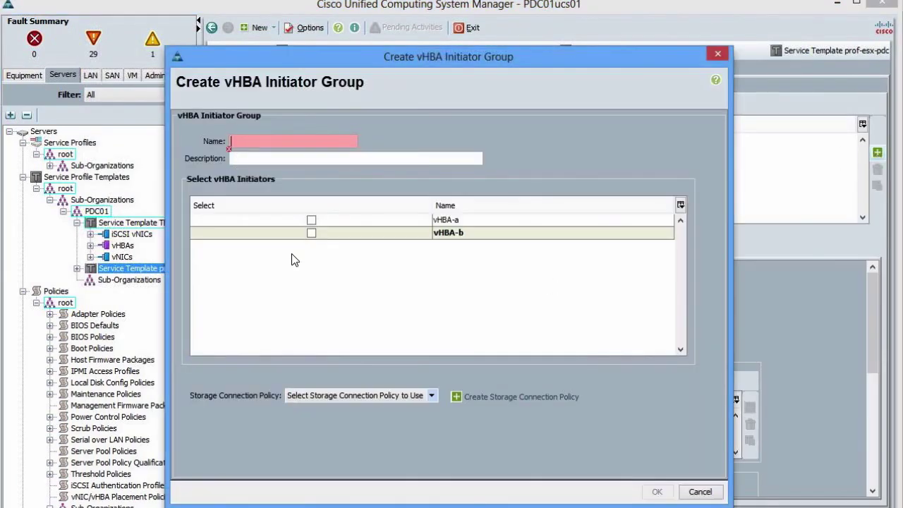
left_click(339, 397)
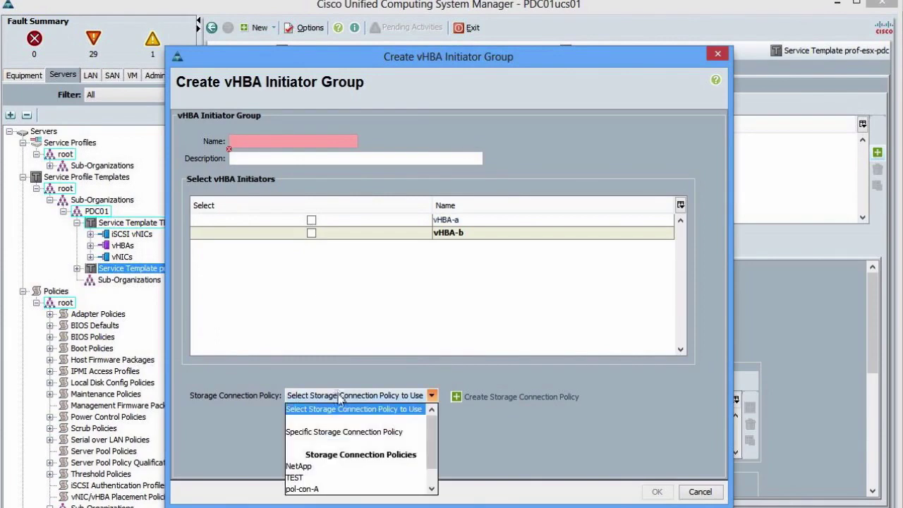
left_click(340, 397)
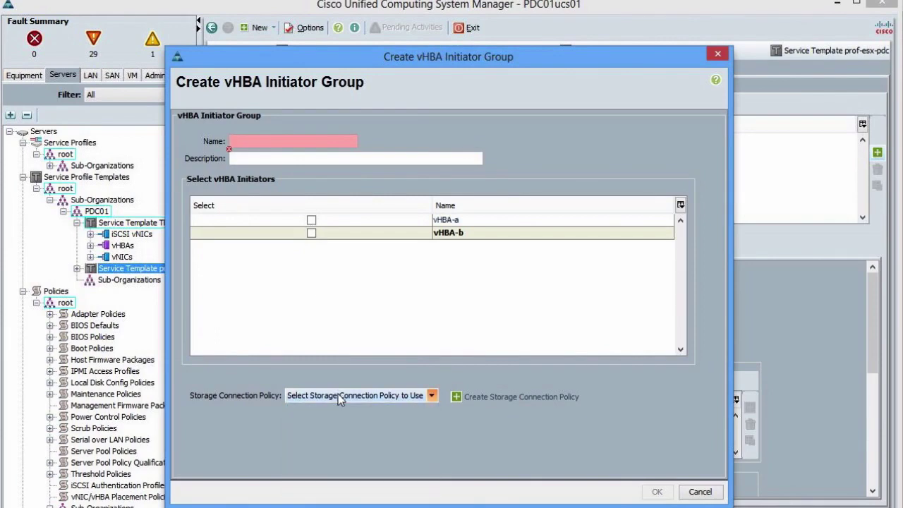
left_click(718, 55)
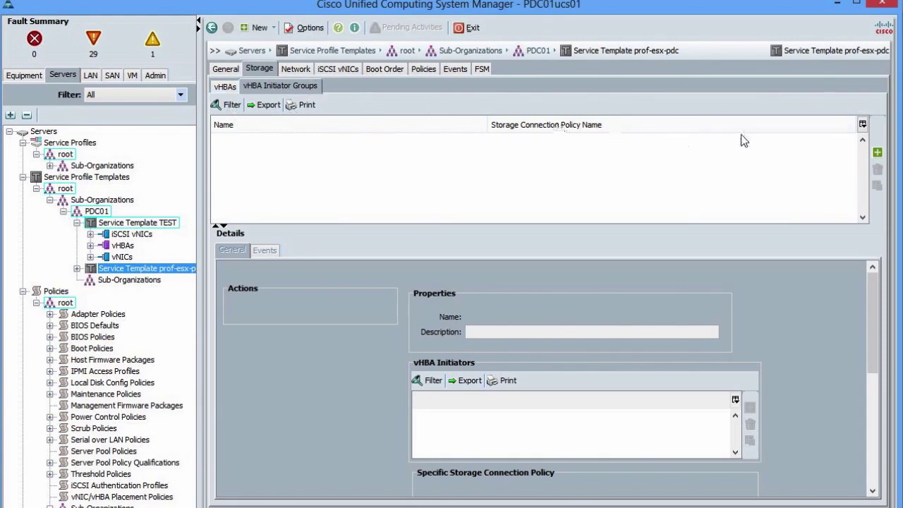
Name the new group Zone1, tick vHBA-a, pick the NetApp connection policy, and confirm.
left_click(878, 152)
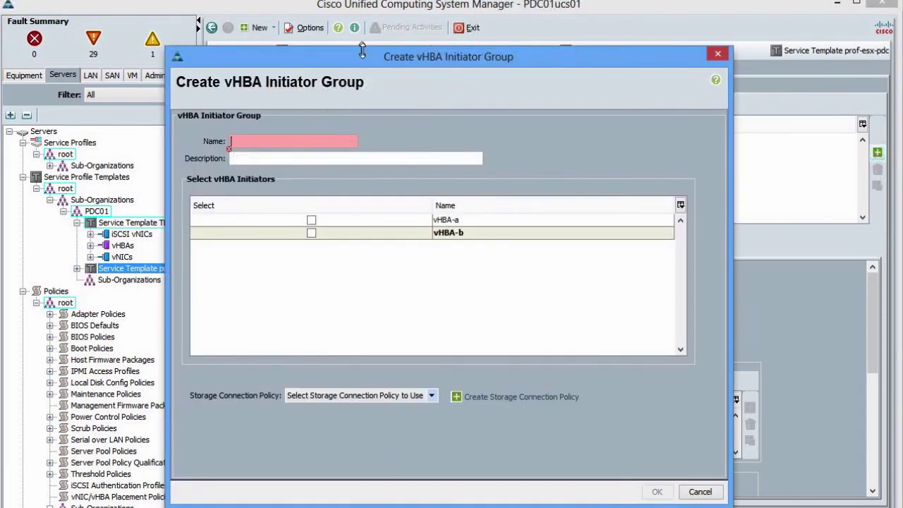
left_click_drag(366, 61, 419, 131)
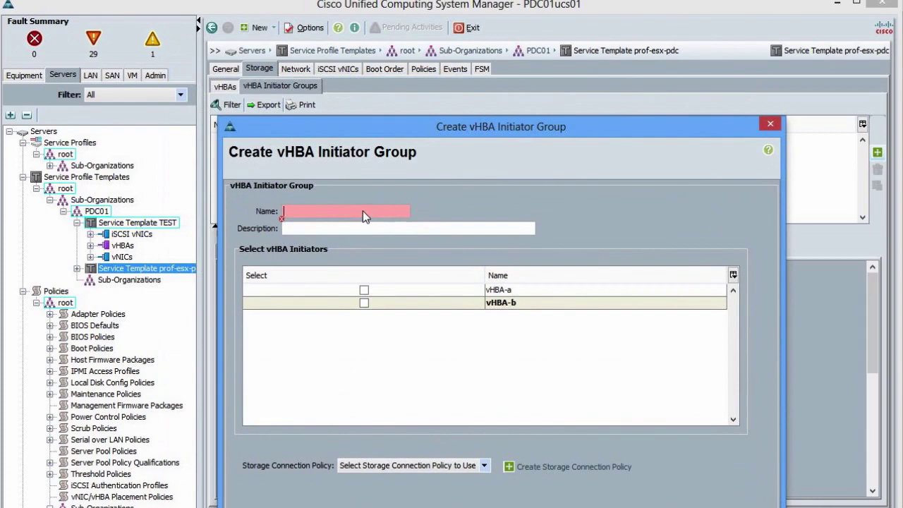
type("Zone1")
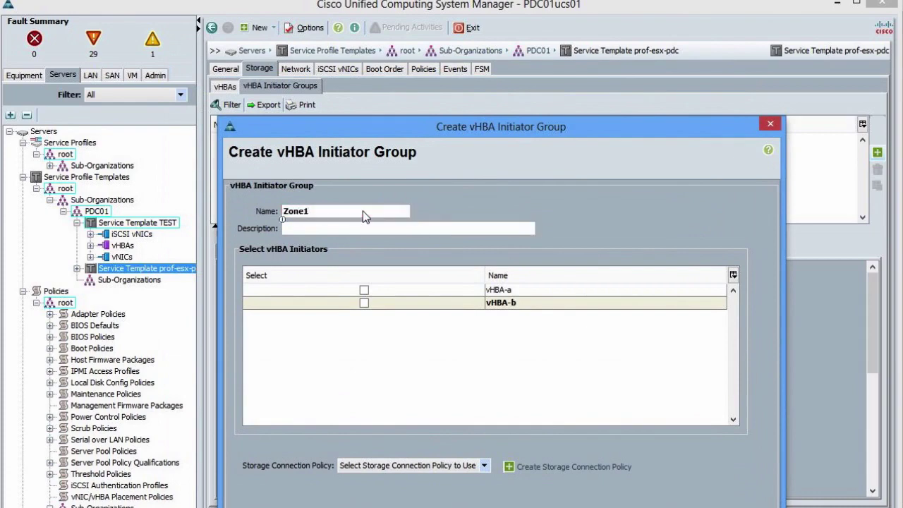
left_click(363, 290)
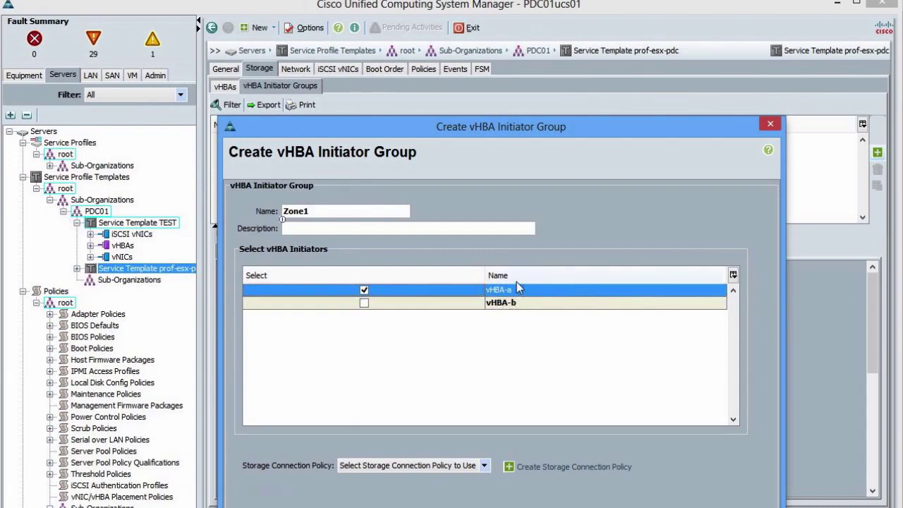
left_click_drag(519, 127, 488, 39)
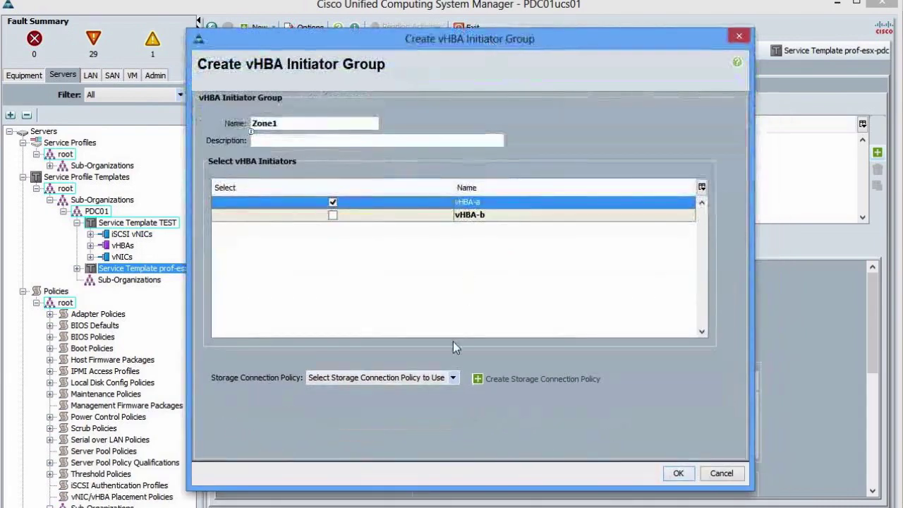
left_click(438, 379)
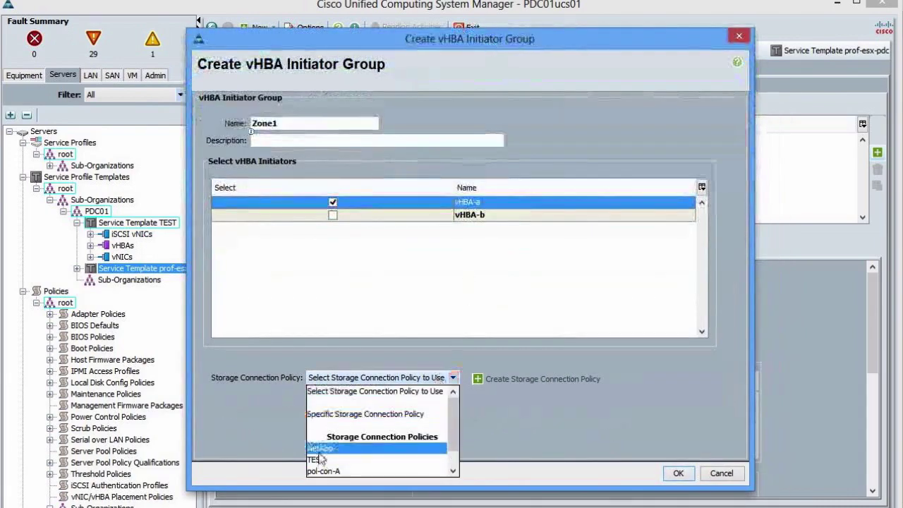
left_click(318, 453)
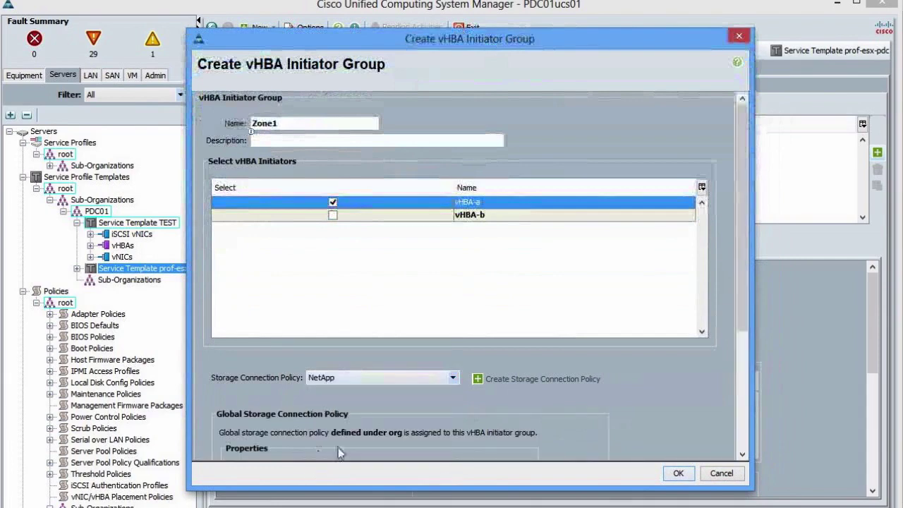
left_click_drag(746, 293, 738, 436)
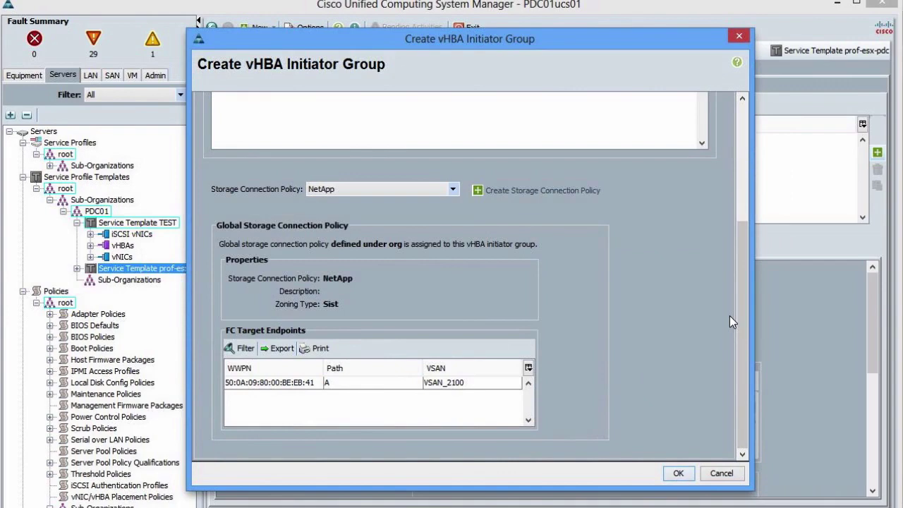
left_click_drag(740, 314, 361, 383)
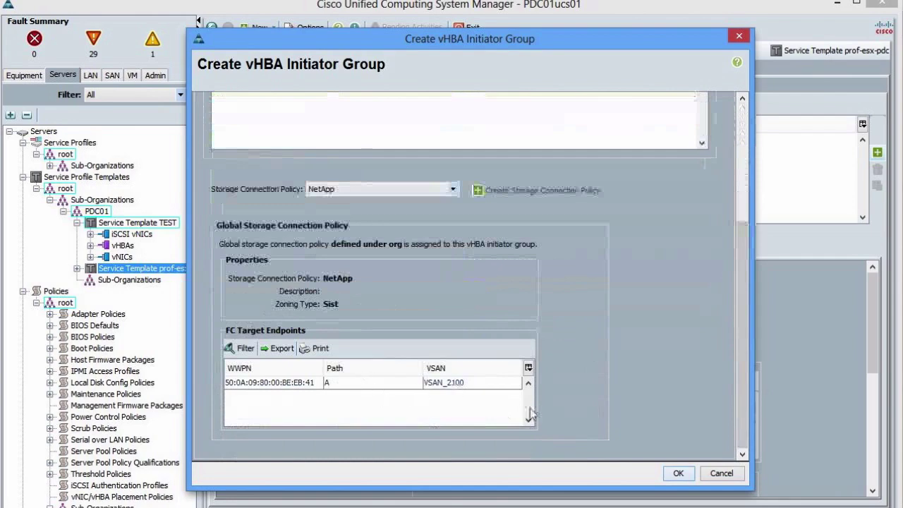
left_click(678, 473)
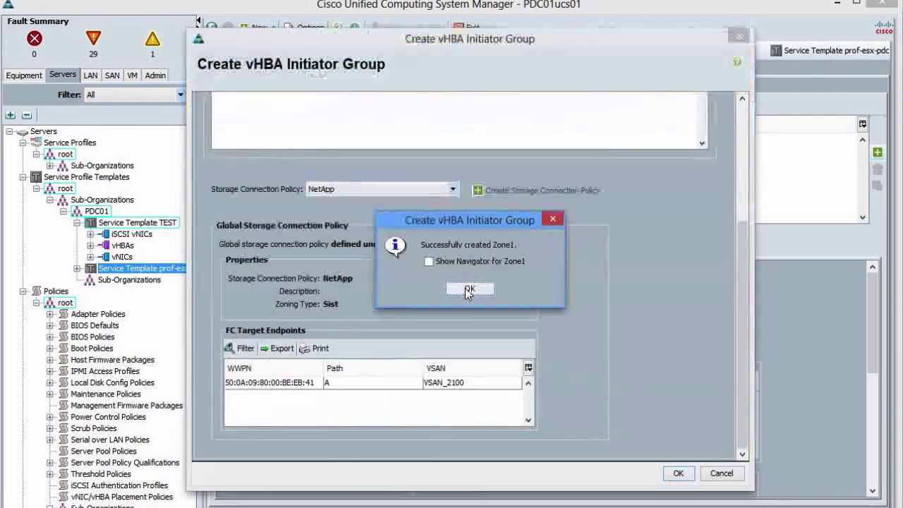
left_click(468, 289)
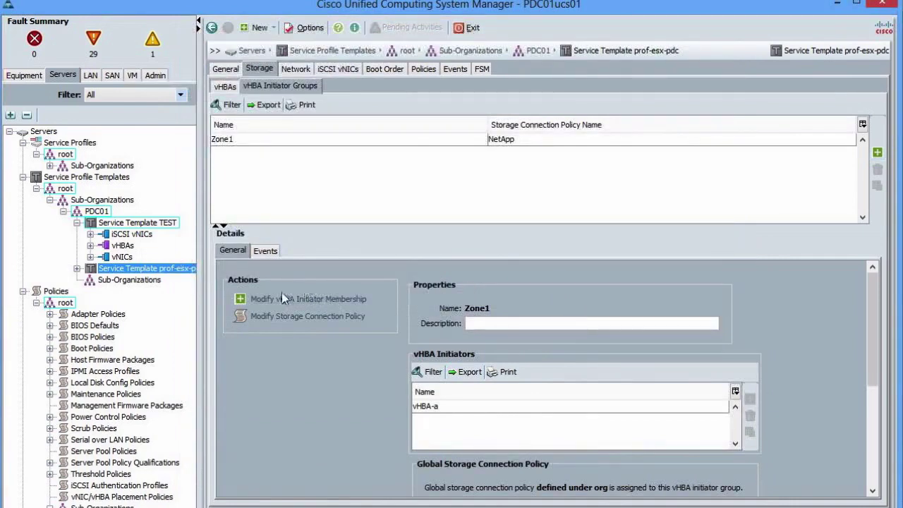
Open service profile PDCesx01's vHBA Initiator Groups and inspect the inherited Zone1 group.
left_click(50, 165)
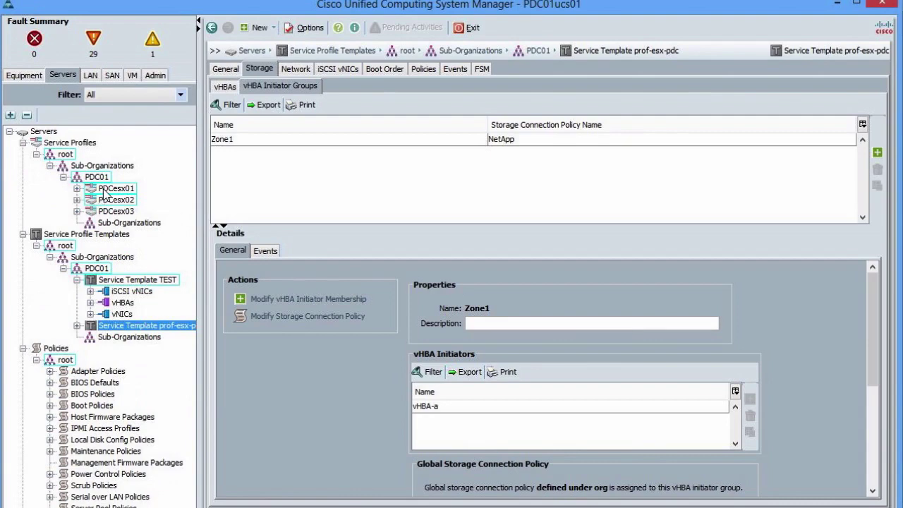
left_click(107, 189)
left_click(280, 86)
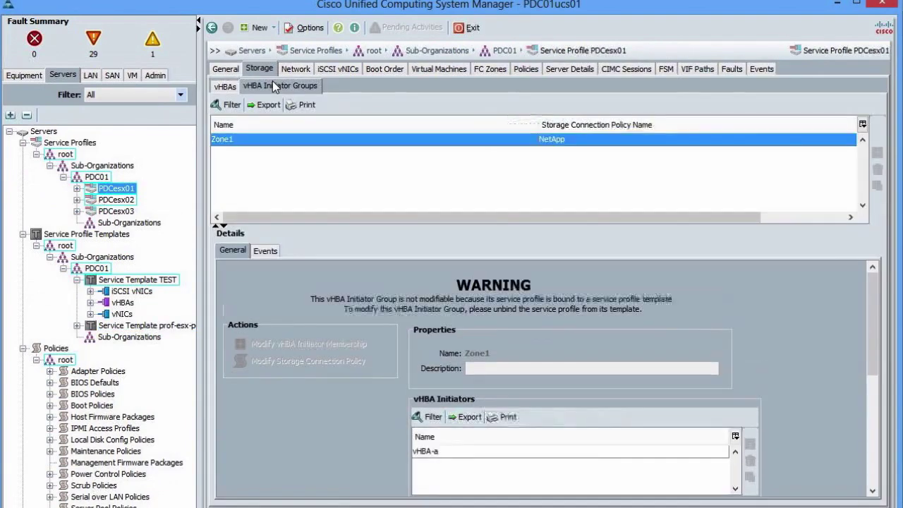
left_click(411, 141)
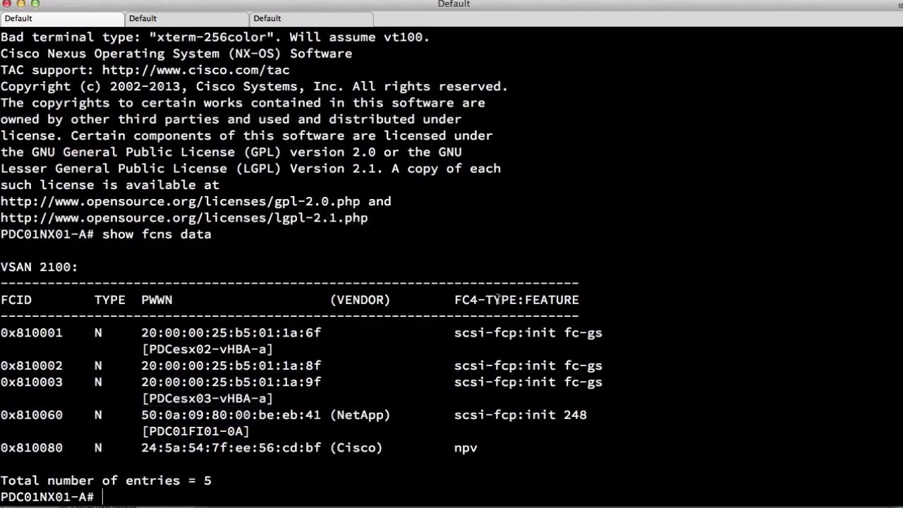
Refresh switch A's terminal prompt, then cycle through the switch B and third terminal sessions.
key("Return")
key("Return")
key("Return")
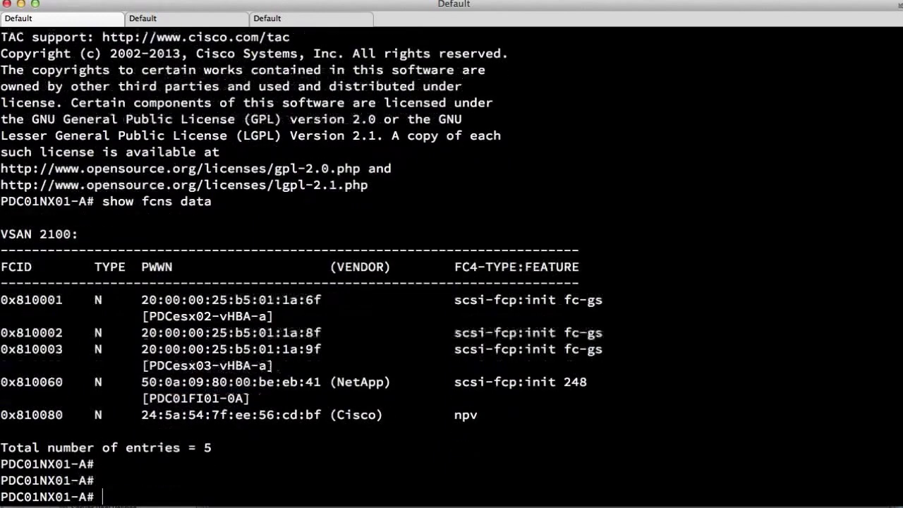
key("super+shift+bracketright")
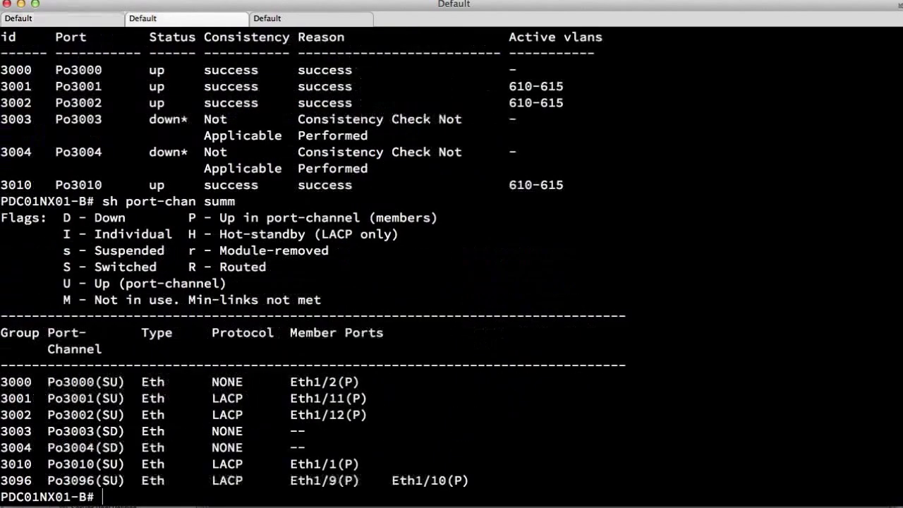
key("super+shift+bracketright")
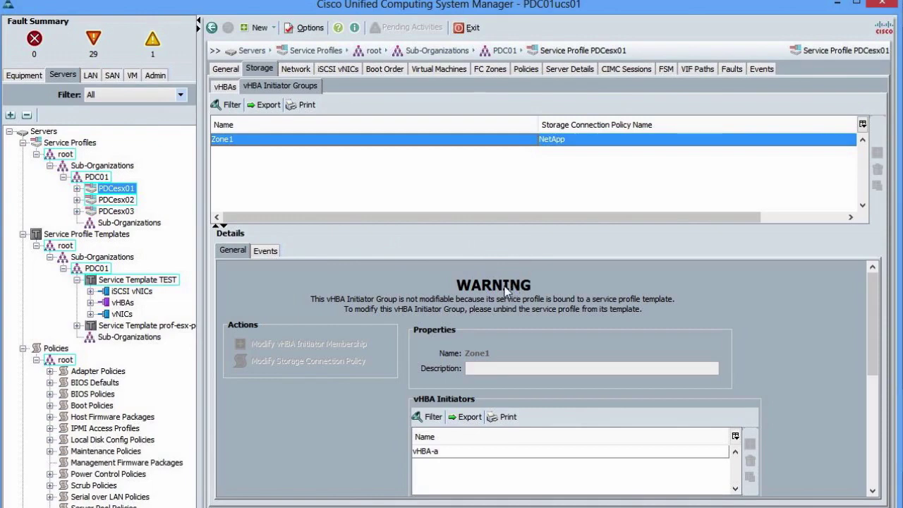
In the SAN tab, view FCoE Port-Channel 123 and FC Port-Channel 31 properties.
left_click(107, 76)
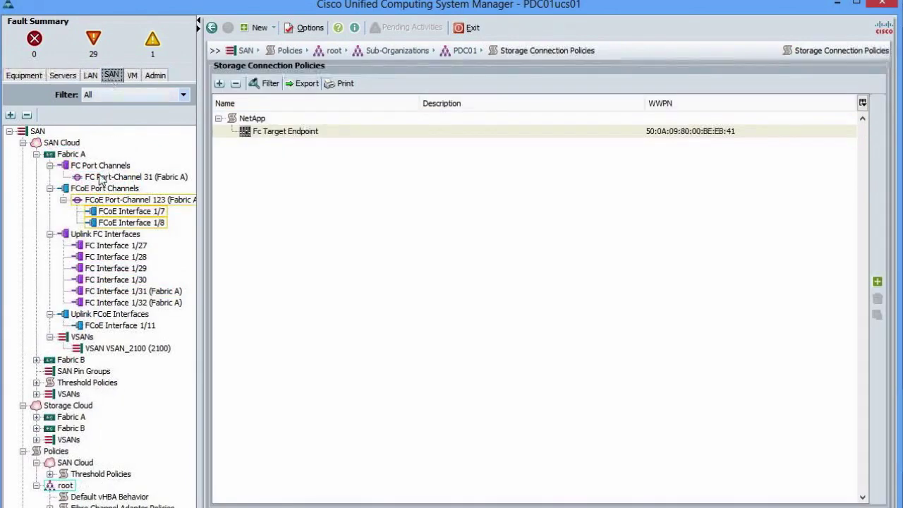
left_click(104, 201)
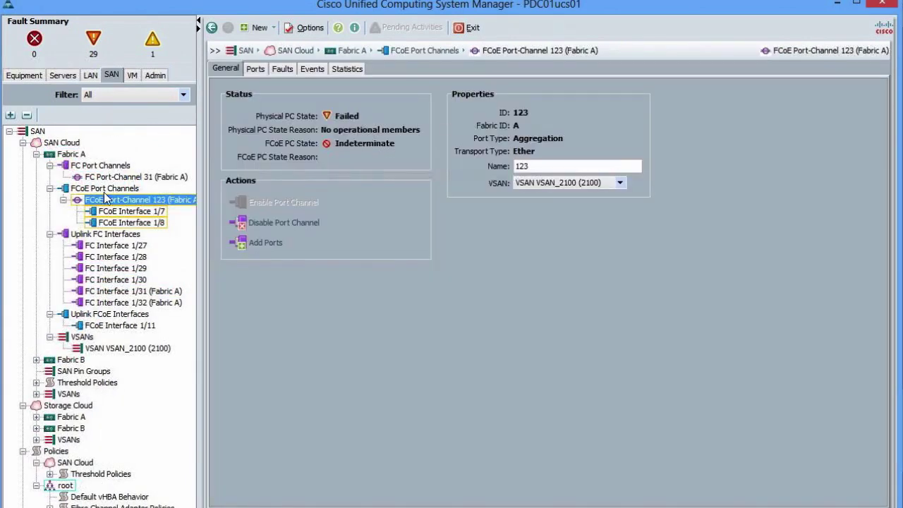
left_click(104, 177)
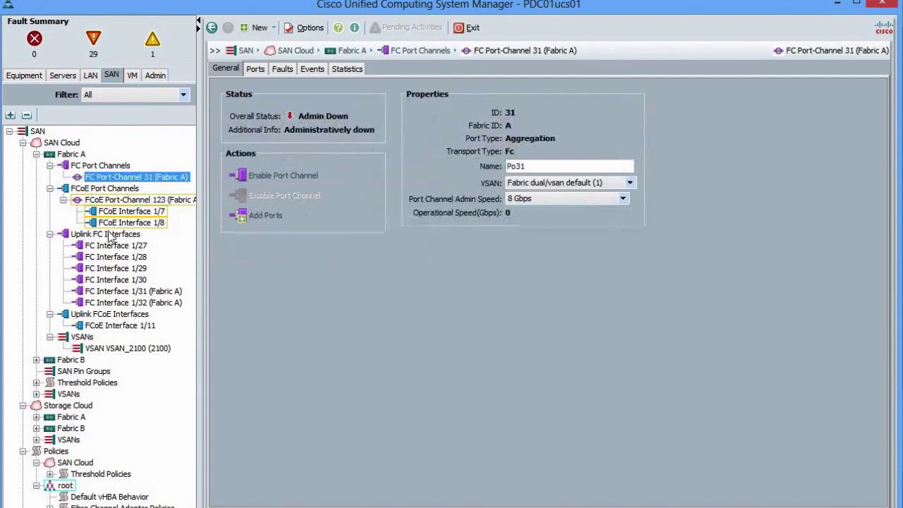
Set FC Zoning to Enabled on Fabric A's VSAN_2100 and save.
left_click(102, 349)
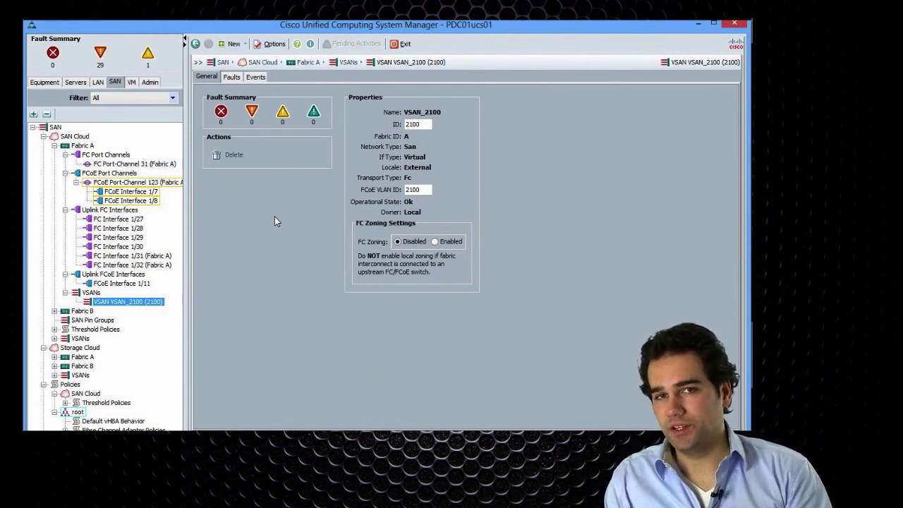
left_click(435, 242)
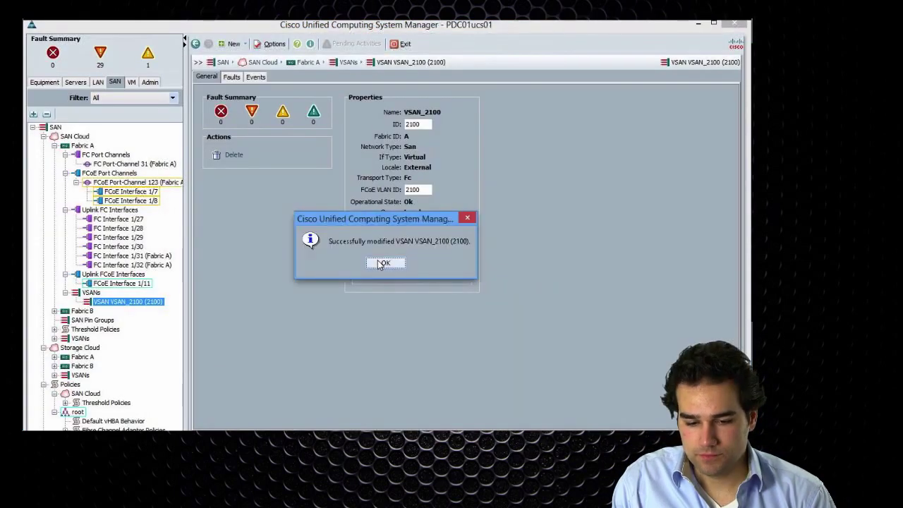
left_click(383, 263)
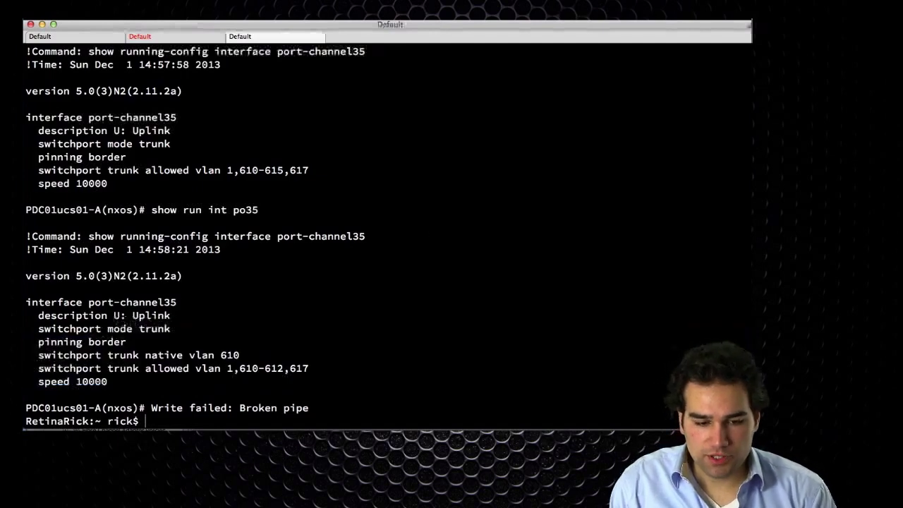
SSH as admin into the fabric interconnect at 10.160.63.10 and enter fabric A's NX-OS shell with connect nxos a.
type("ssh admin@10.160.63.10")
key("Return")
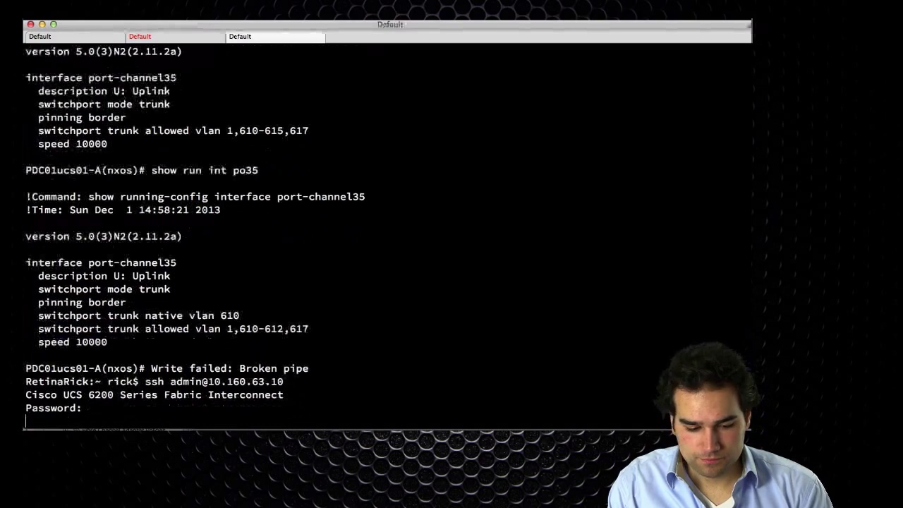
key("Return")
type("connect n")
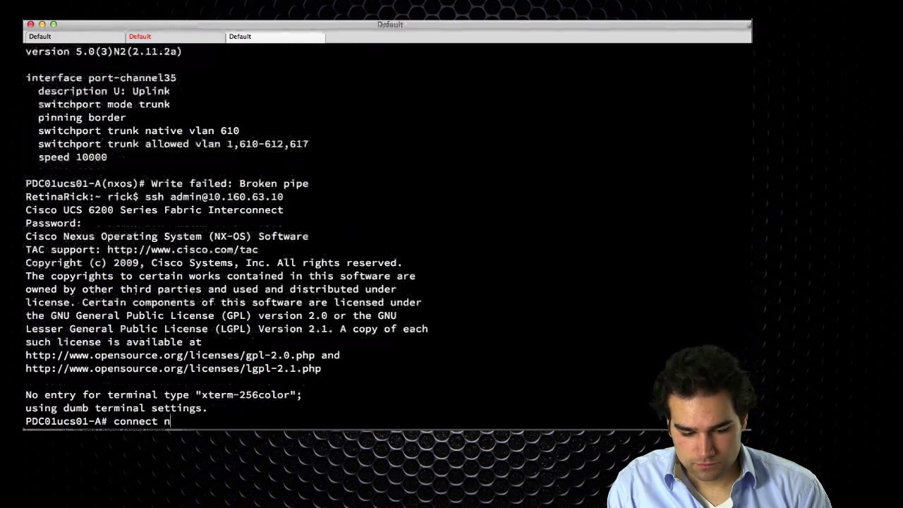
type("xos a")
key("Return")
Check for zoning by running show zoneset active and show zone.
type("sh")
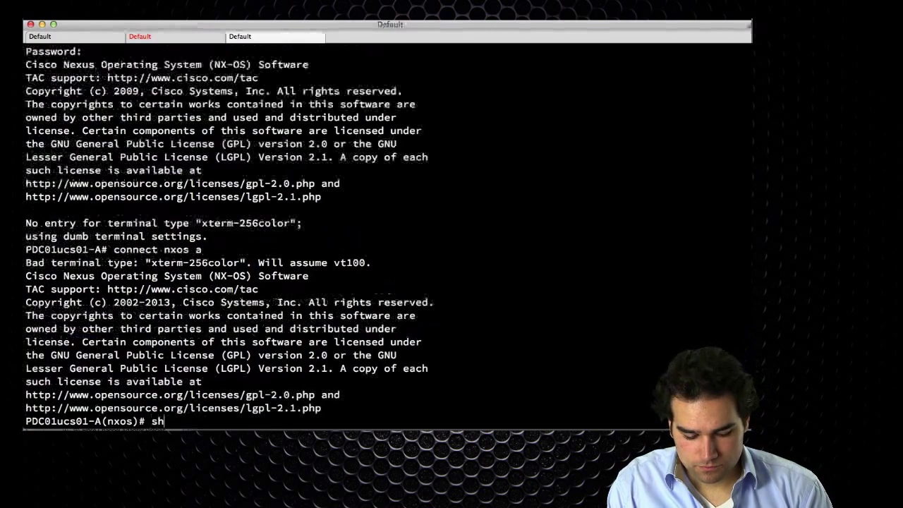
type("ow zoneset activ")
key("Return")
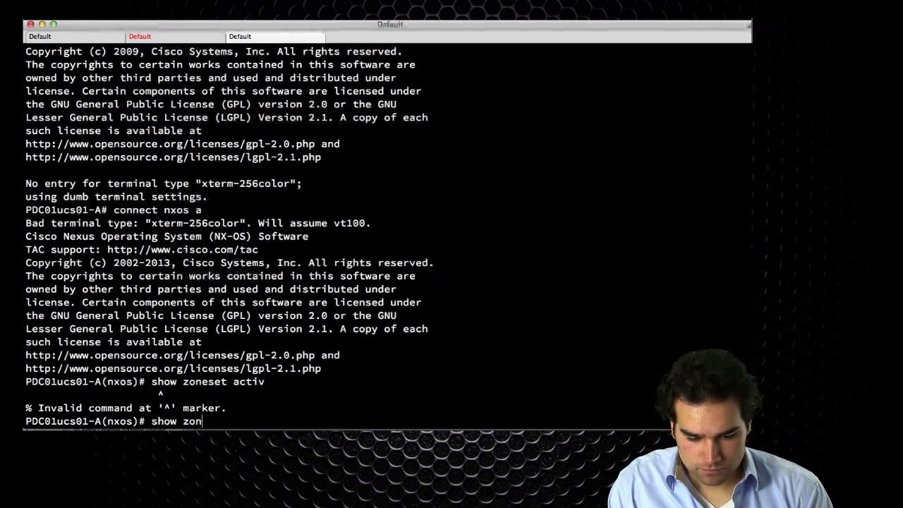
type("show zo")
key("BackSpace")
key("BackSpace")
type("fc")
key("Tab")
key("Tab")
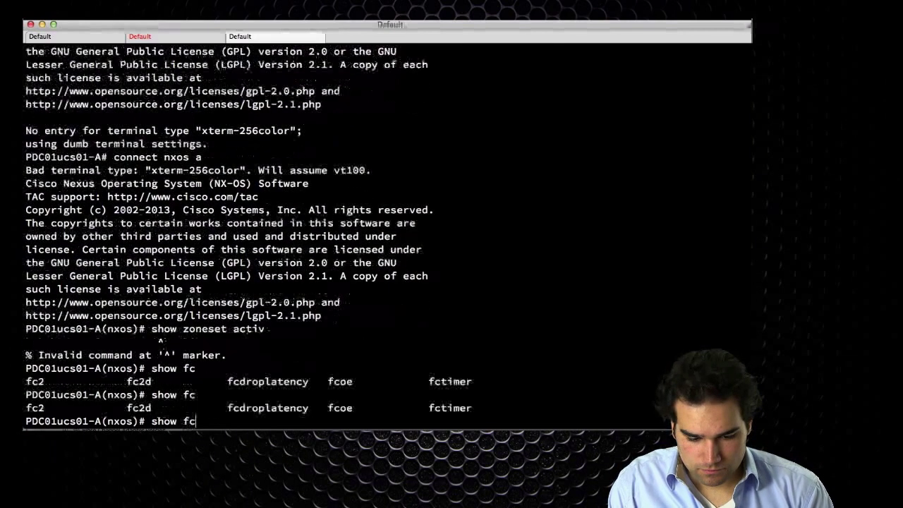
key("BackSpace")
key("BackSpace")
type("zone")
key("Return")
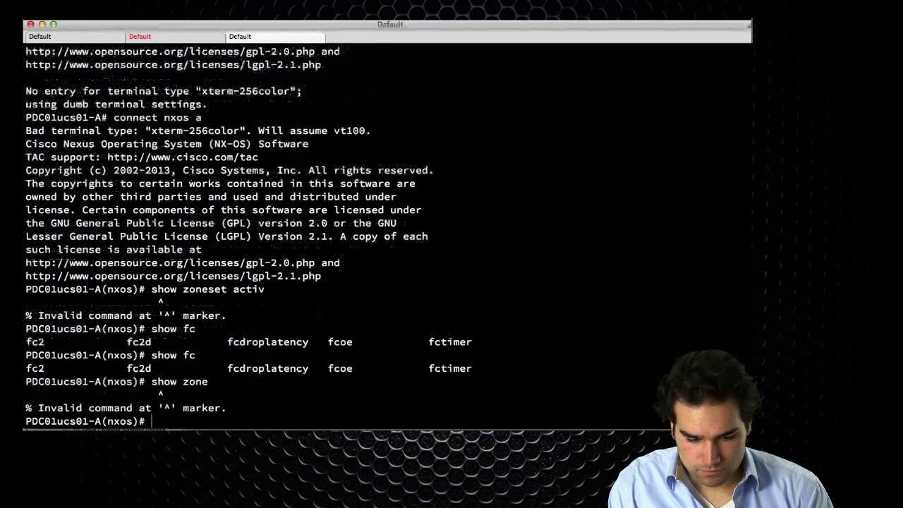
Page through the show run output past the VSAN database, fc and Vethernet interface entries.
type("show run")
key("Return")
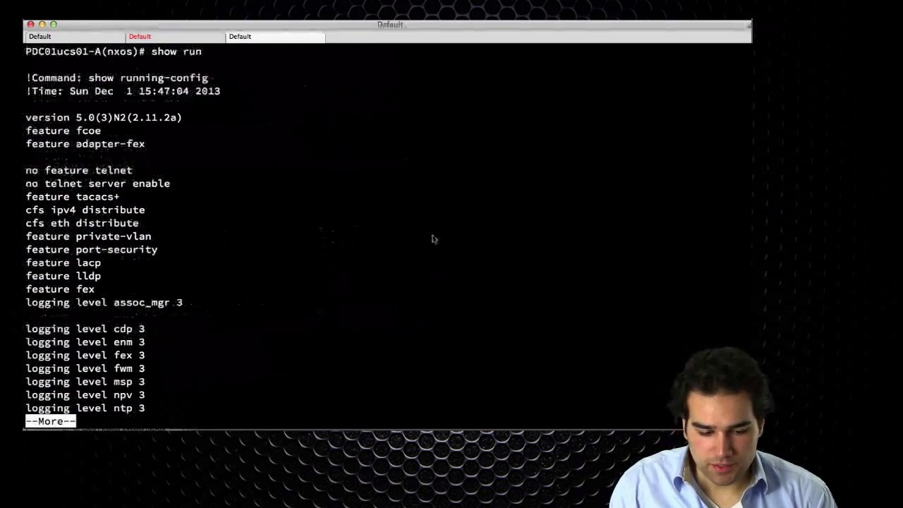
key("space")
key("space")
key("space")
key("space")
key("space")
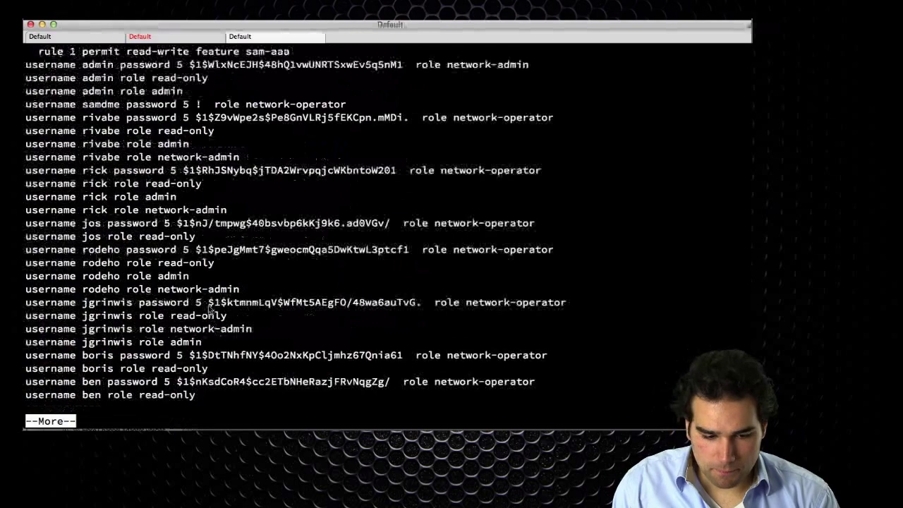
key("space")
key("space")
key("space")
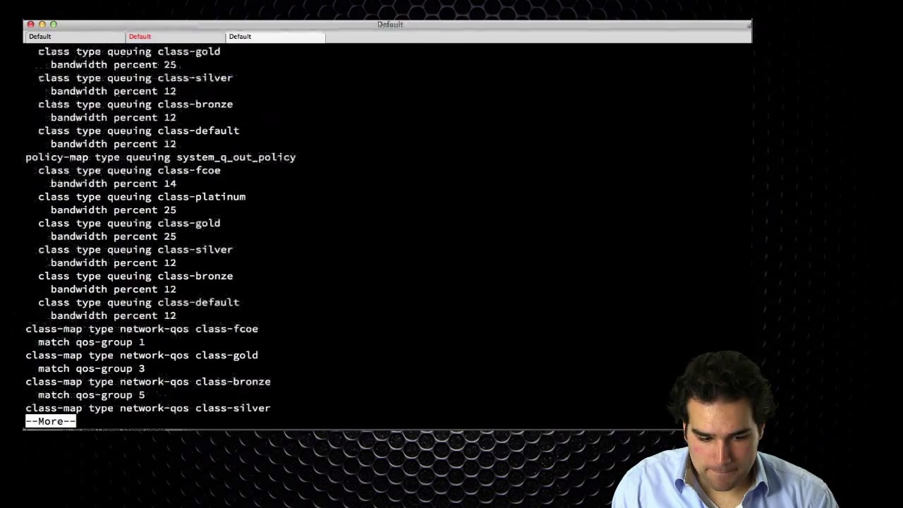
key("space")
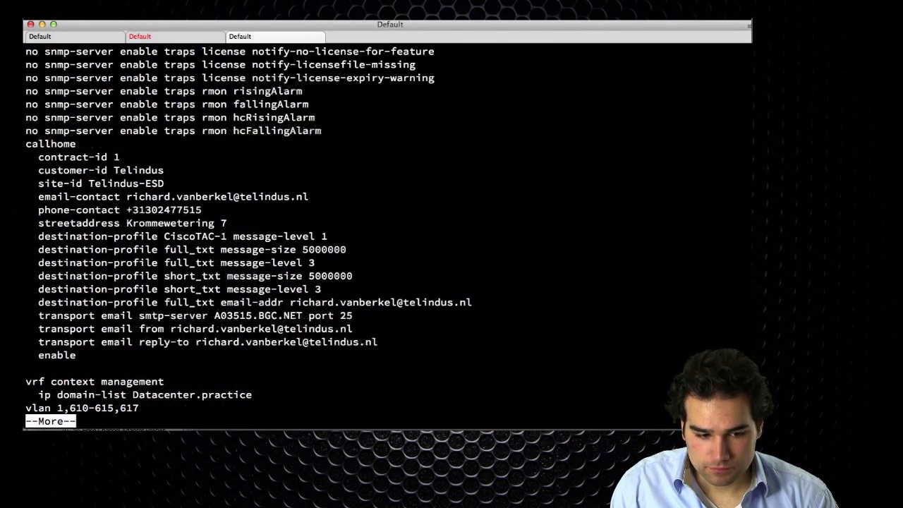
key("space")
key("space")
key("space")
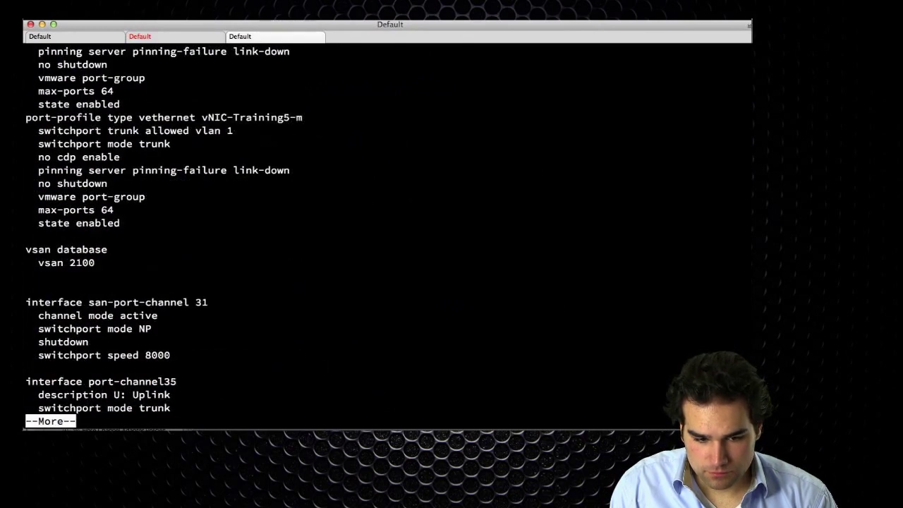
key("space")
key("space")
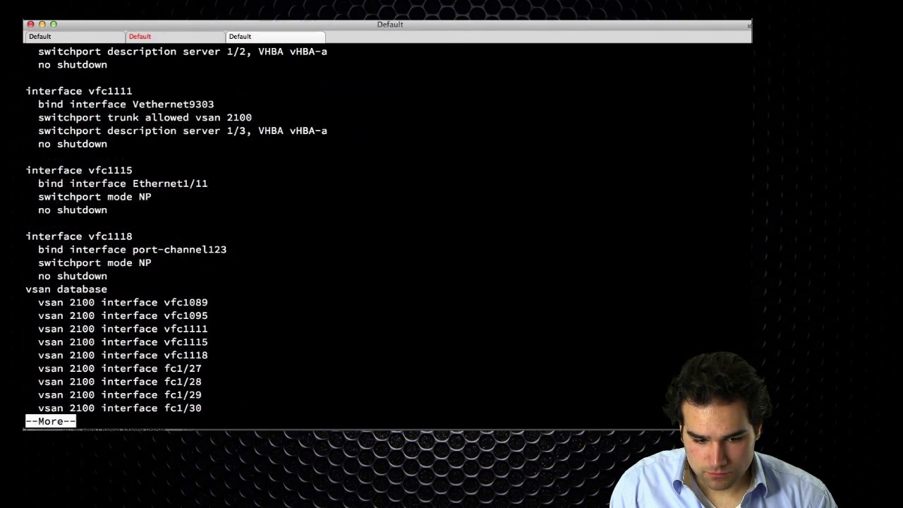
key("space")
key("space")
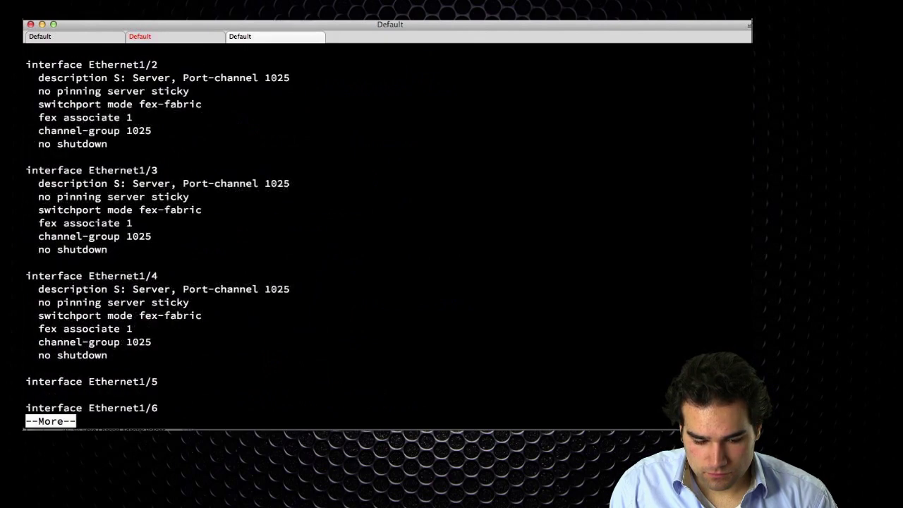
key("space")
key("space")
key("space")
key("space")
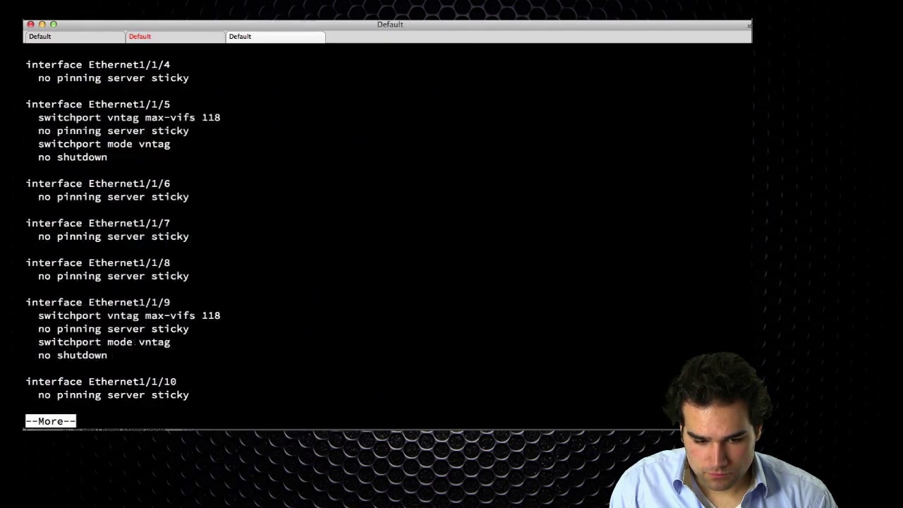
key("space")
key("space")
key("space")
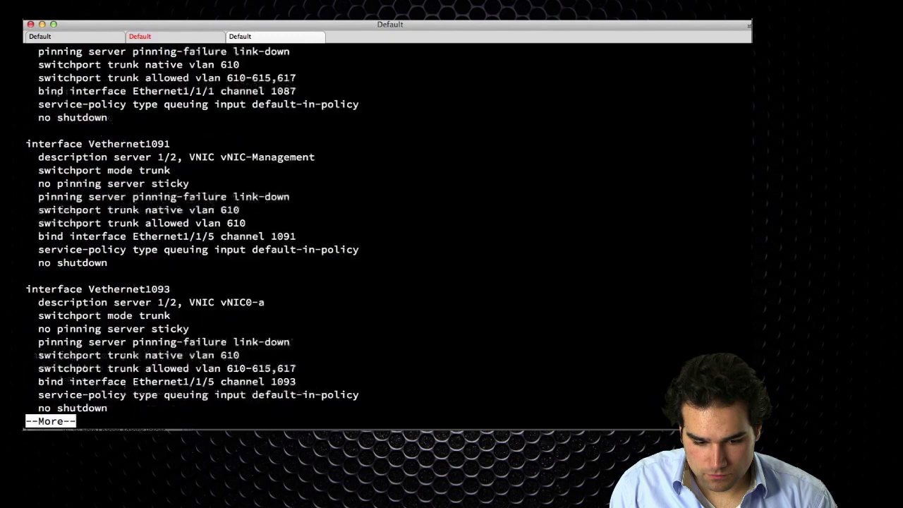
key("space")
key("space")
key("space")
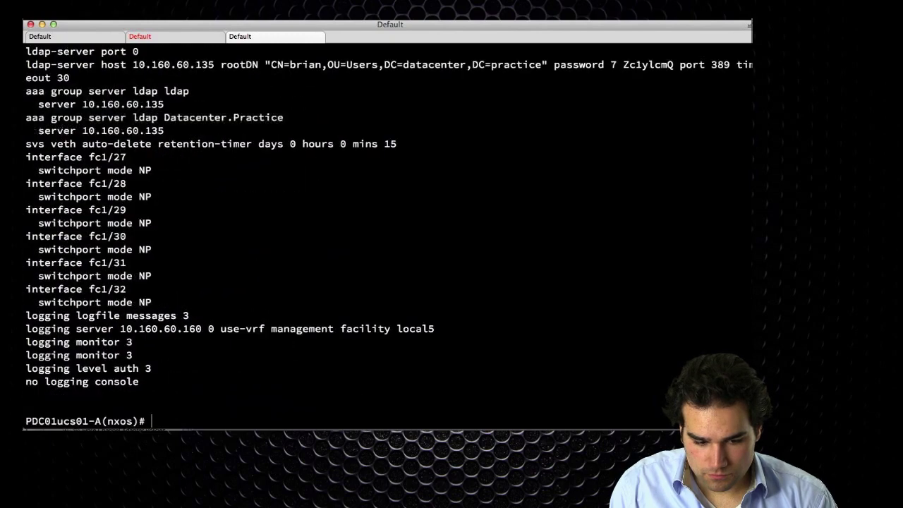
scroll(252, 238, "up", 2)
scroll(252, 237, "up", 5)
scroll(281, 275, "down", 6)
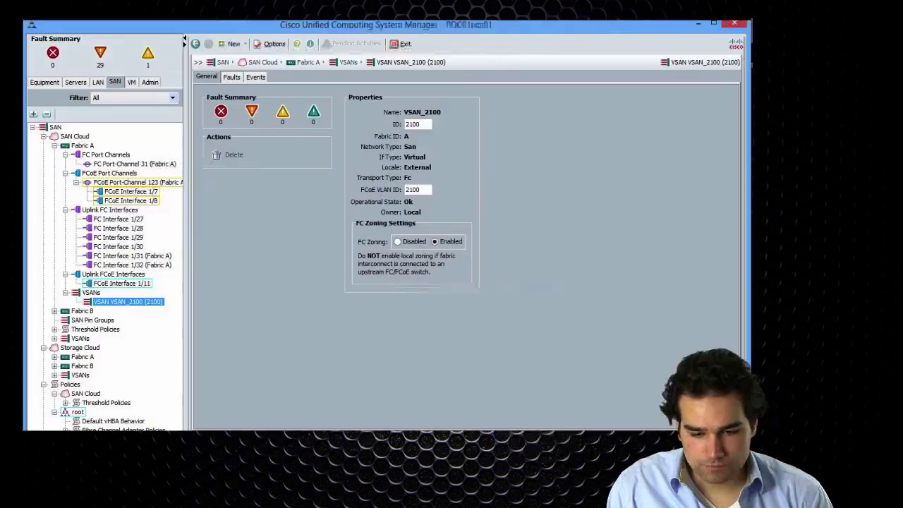
Set FC Zoning on VSAN_2100 to Disabled and save the change.
left_click(403, 242)
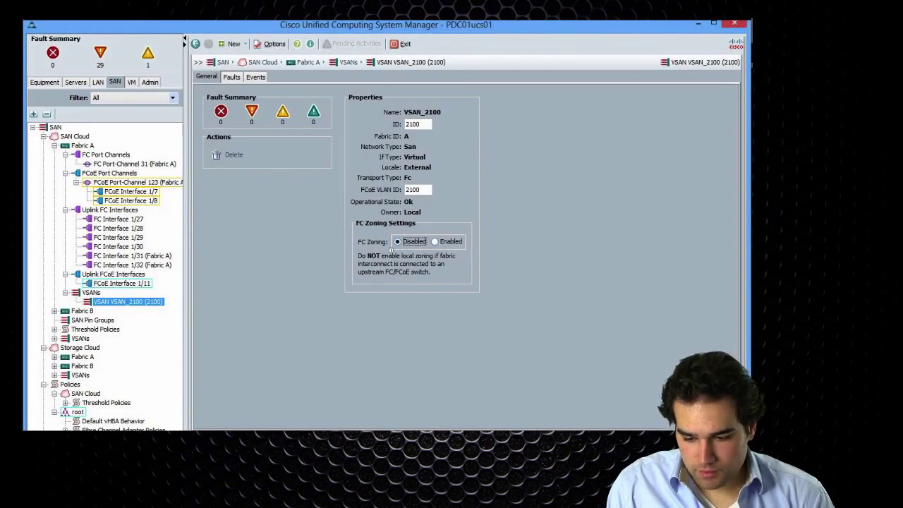
key("Return")
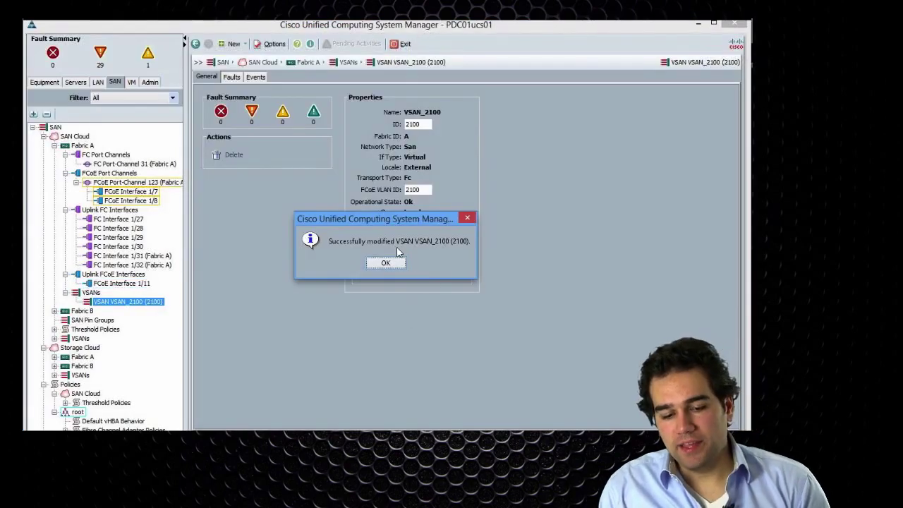
left_click(386, 262)
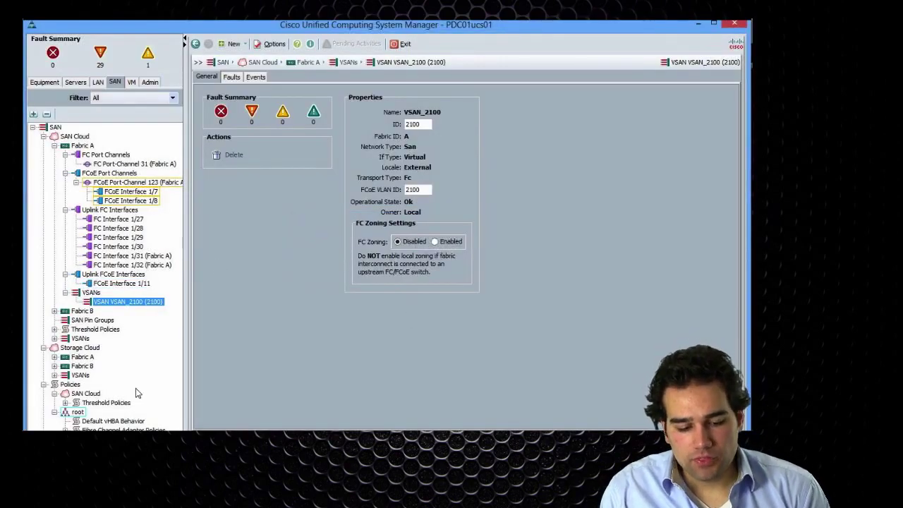
Show PDC01's storage connection policies and select the NetApp FC target endpoint.
scroll(138, 393, "down", 5)
left_click(124, 374)
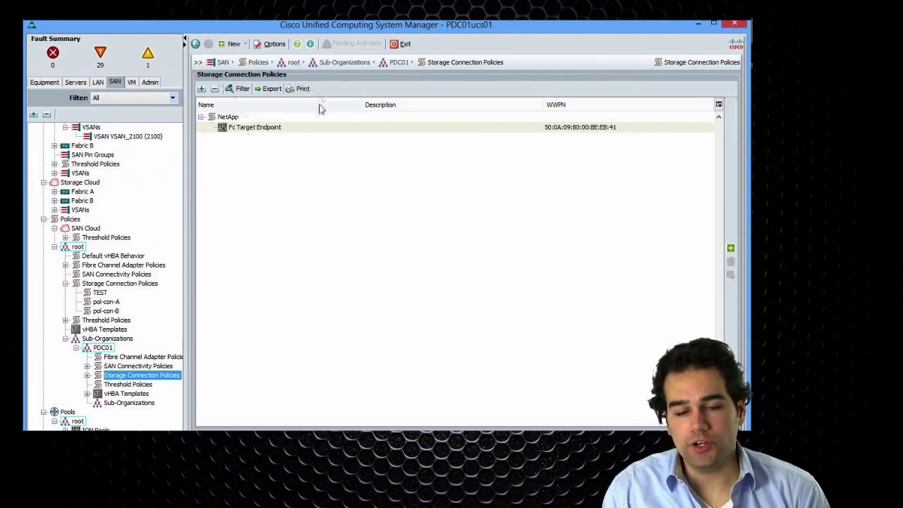
left_click(294, 130)
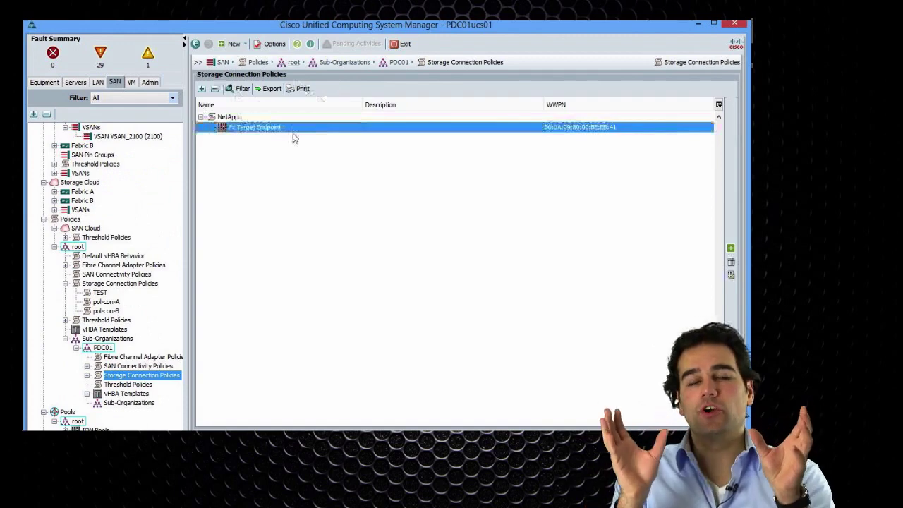
Under Servers, open service template prof-esx-pdc and display its Zone1 vHBA initiator group.
left_click(78, 83)
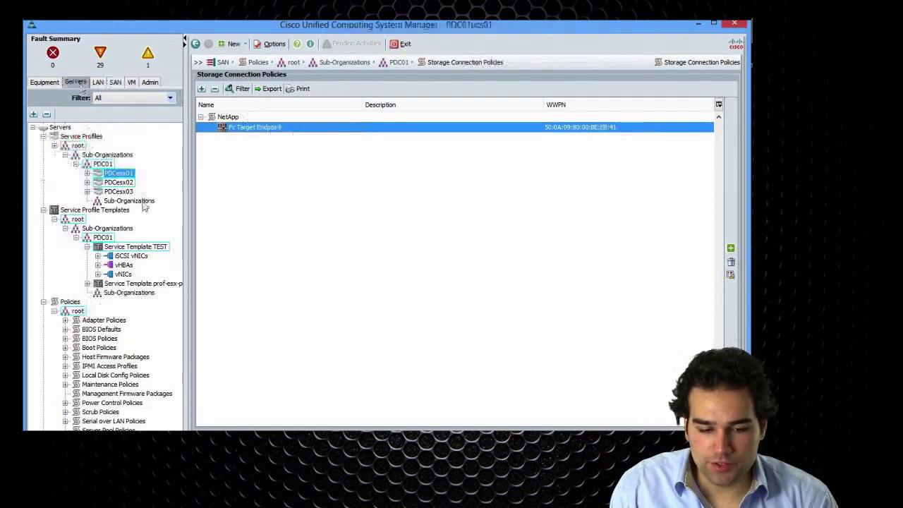
left_click(134, 247)
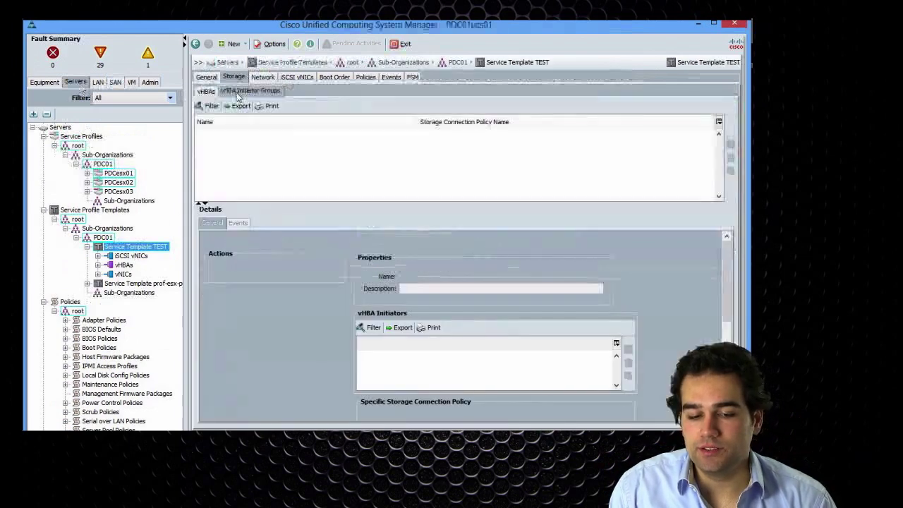
left_click(137, 284)
left_click(226, 134)
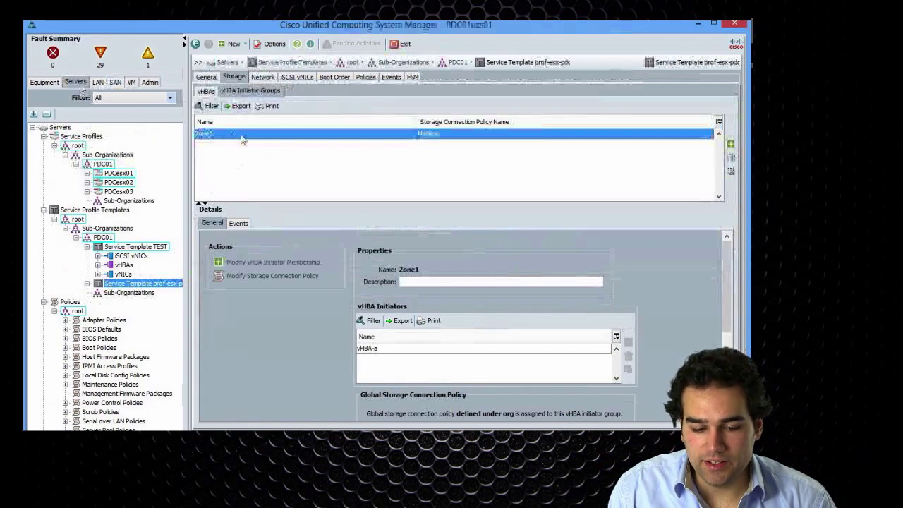
Review Zone1's initiator vHBA-a and its NetApp target WWPN entry.
left_click(373, 348)
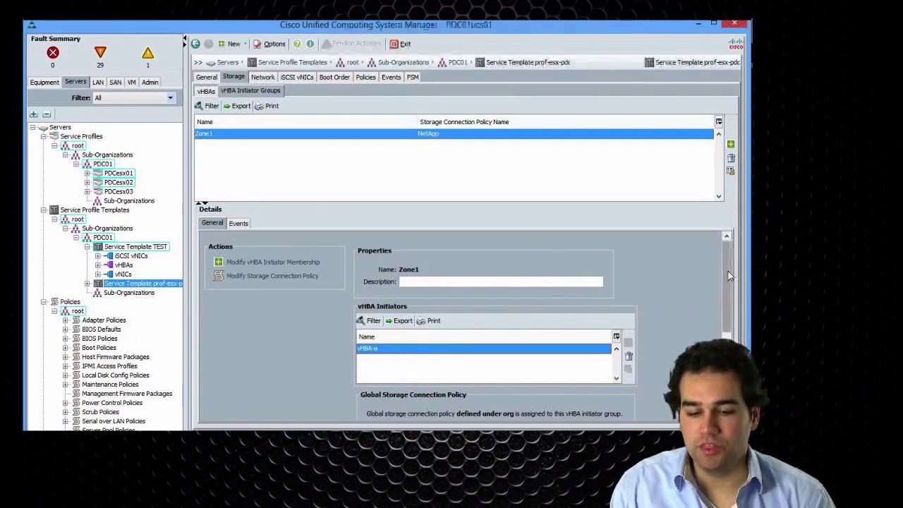
left_click_drag(728, 275, 727, 331)
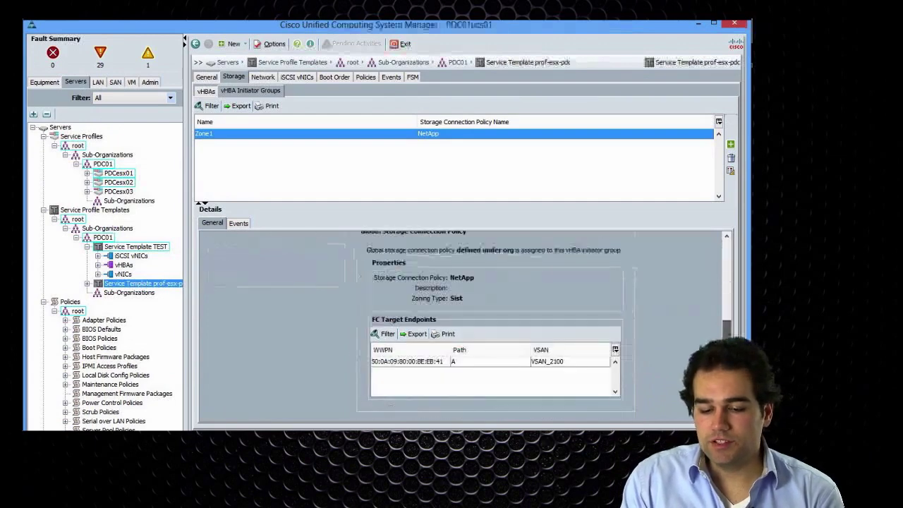
left_click(417, 363)
right_click(418, 361)
left_click(404, 372)
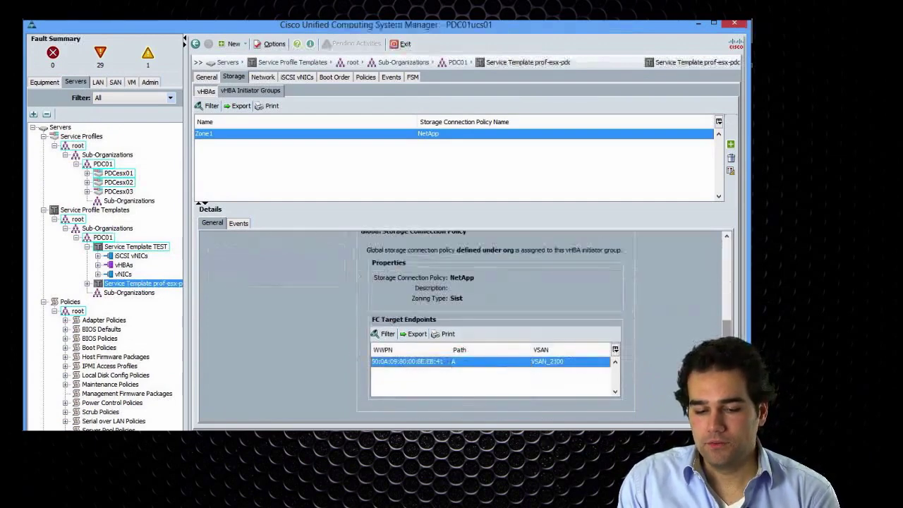
left_click_drag(727, 330, 720, 220)
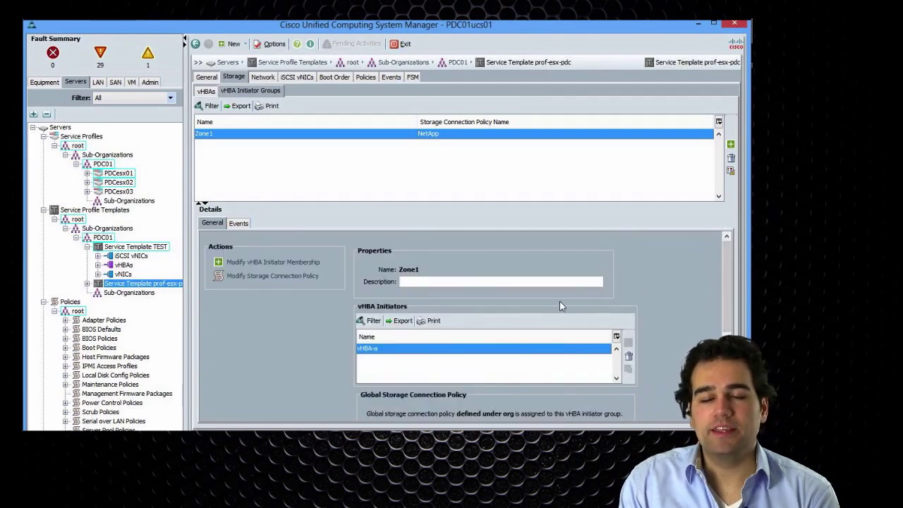